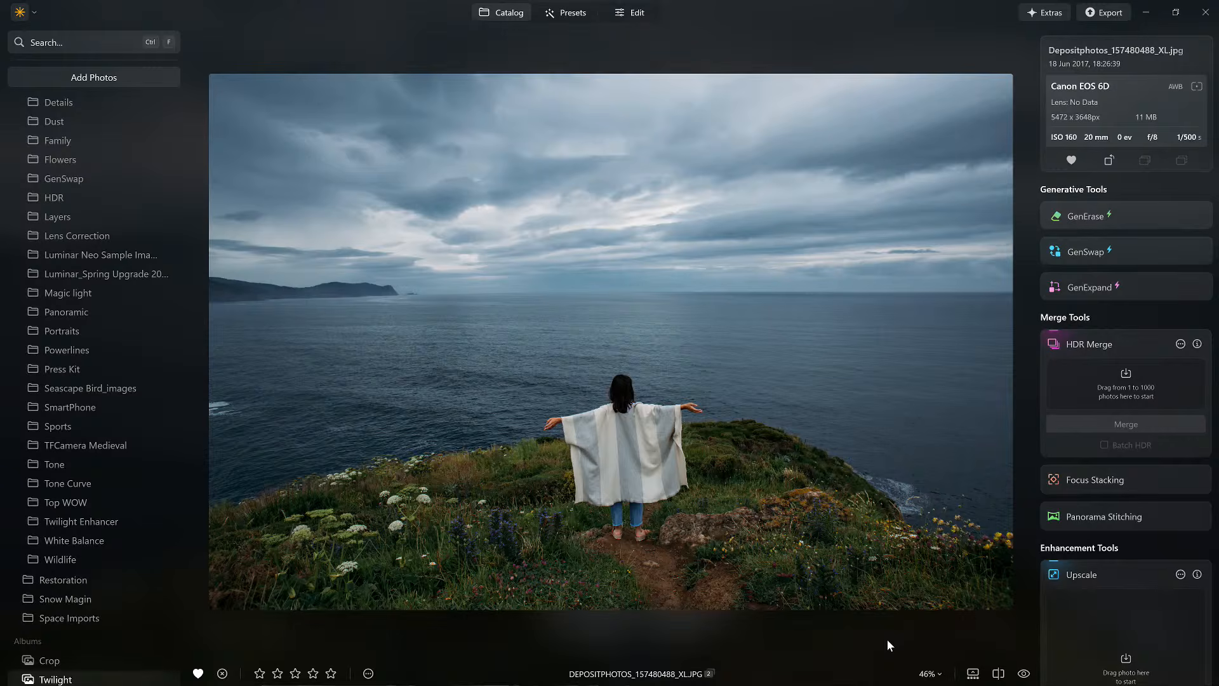
Step: Show the already edited version of the coast photo and review its Twilight Enhancer settings among the applied edits
key("Left")
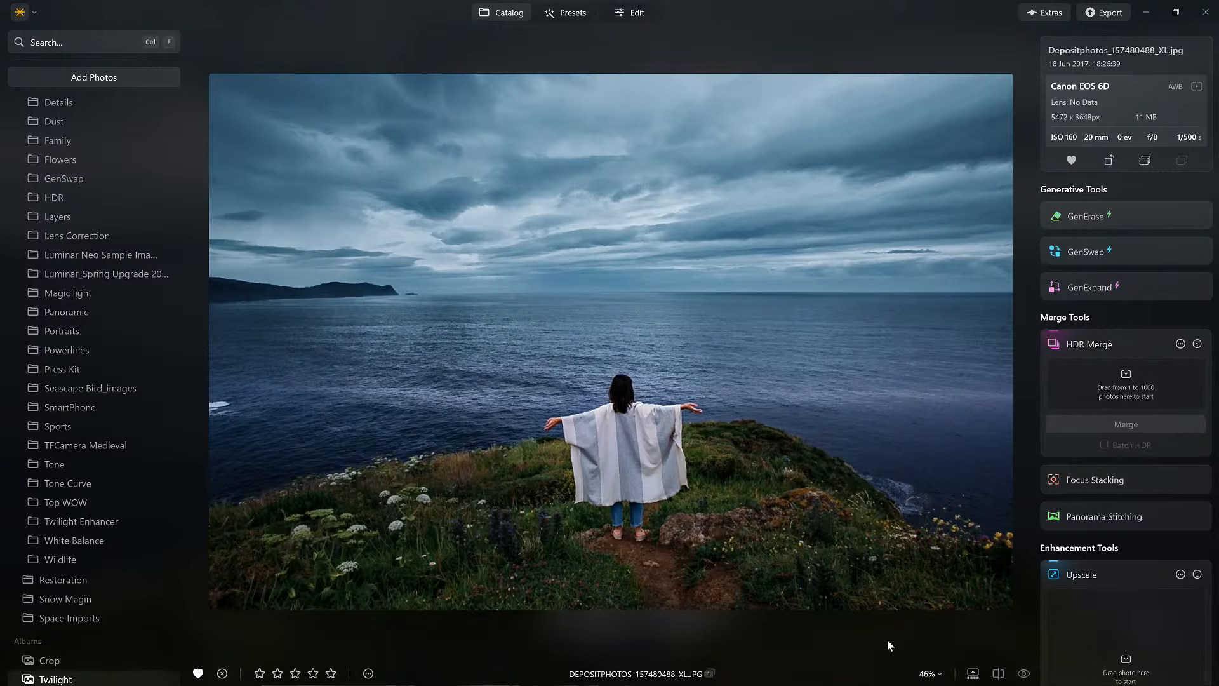
left_click(637, 14)
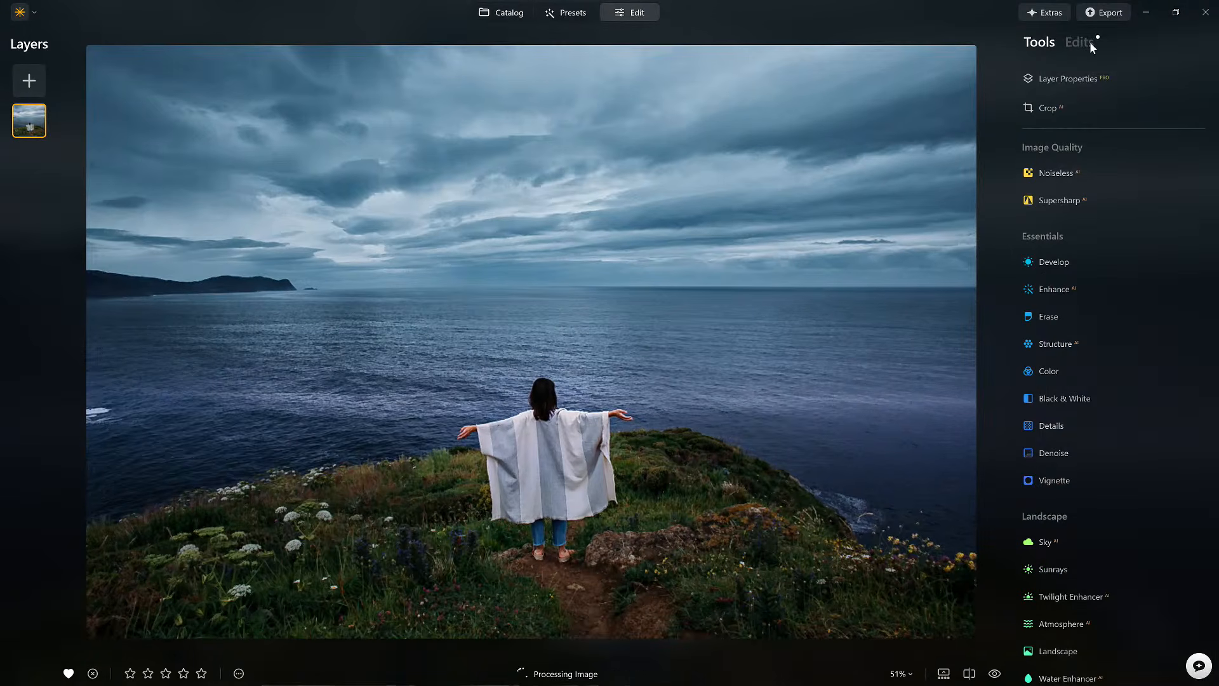
left_click(1089, 42)
left_click(1085, 74)
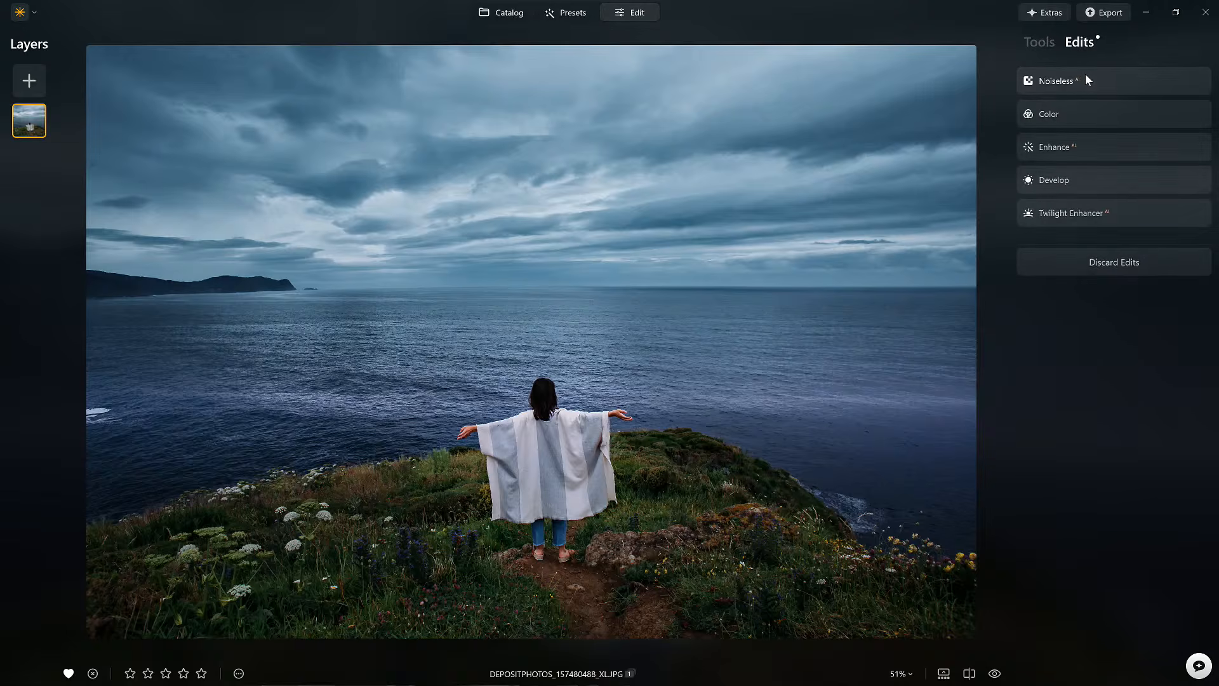
left_click(1095, 212)
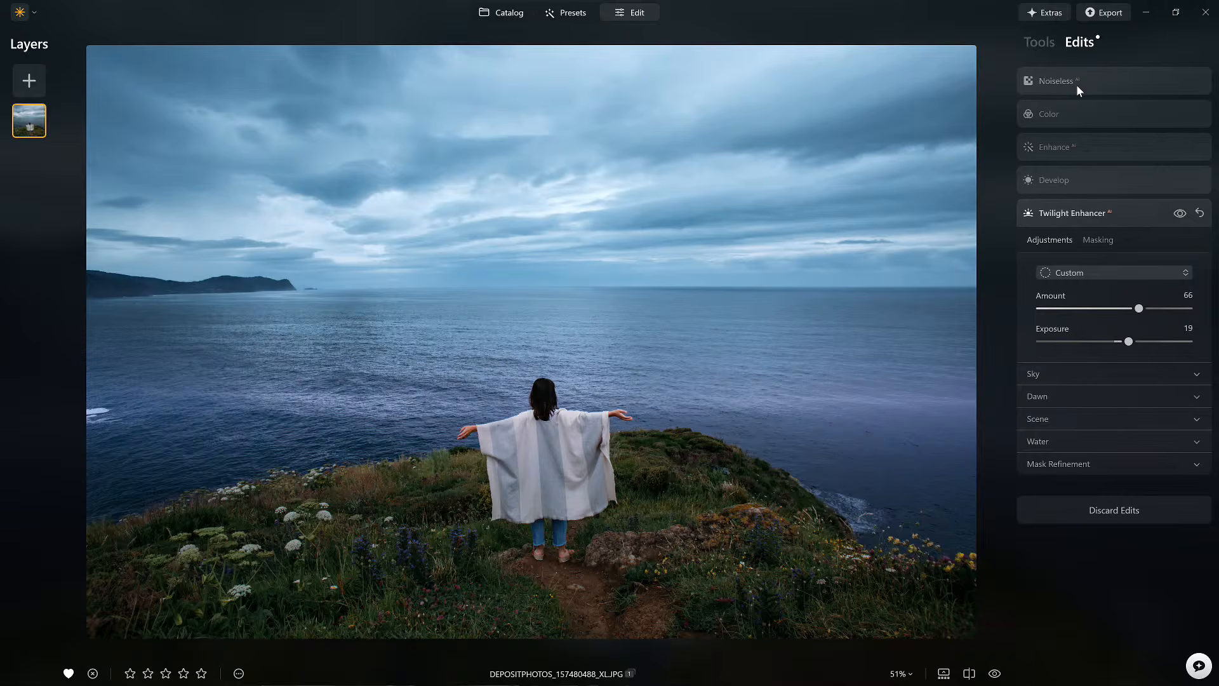
Step: Return to the catalog and open the unedited version of the coast photo for editing
key("g")
double_click(600, 185)
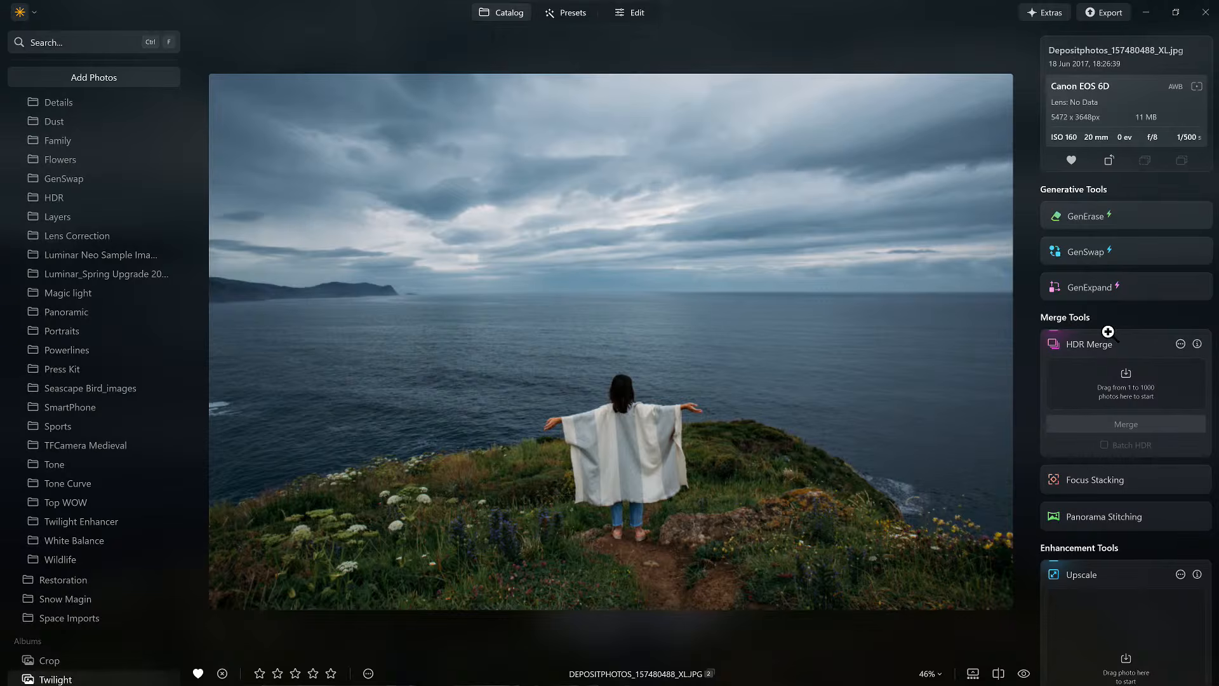
scroll(1104, 328, "down", 2)
left_click(632, 12)
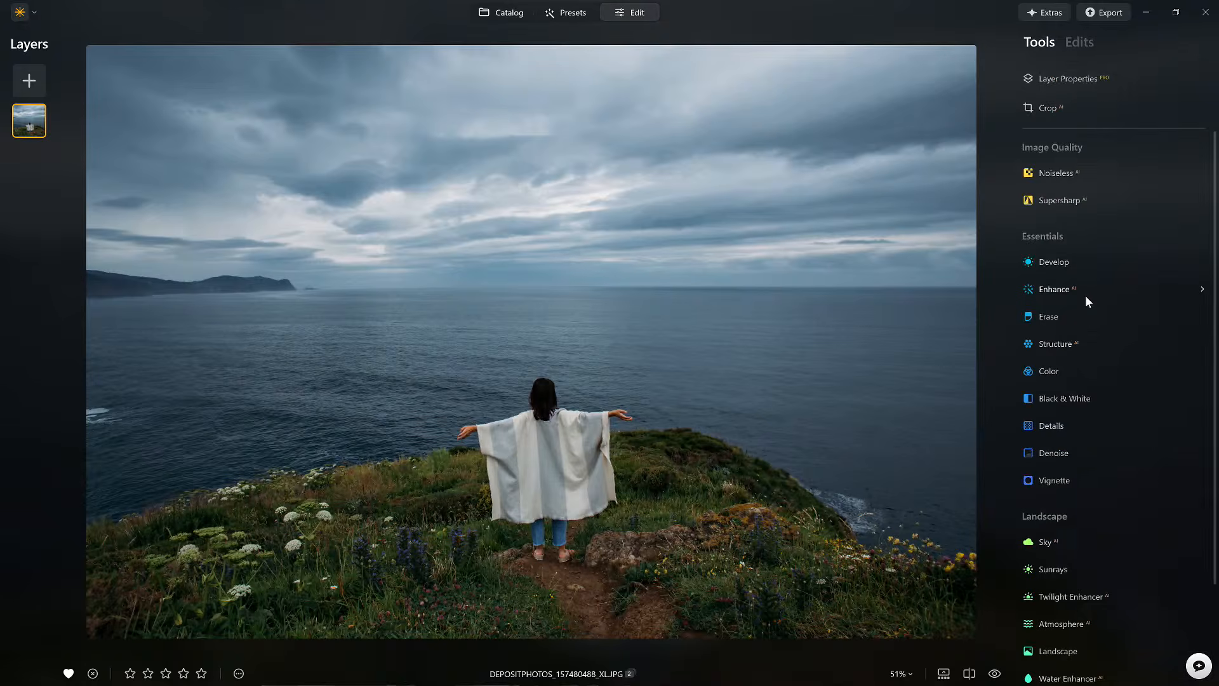
Step: Apply the Twilight Enhancer with the Blue preset, setting its Amount to 75 and Exposure to -25
scroll(1084, 296, "down", 2)
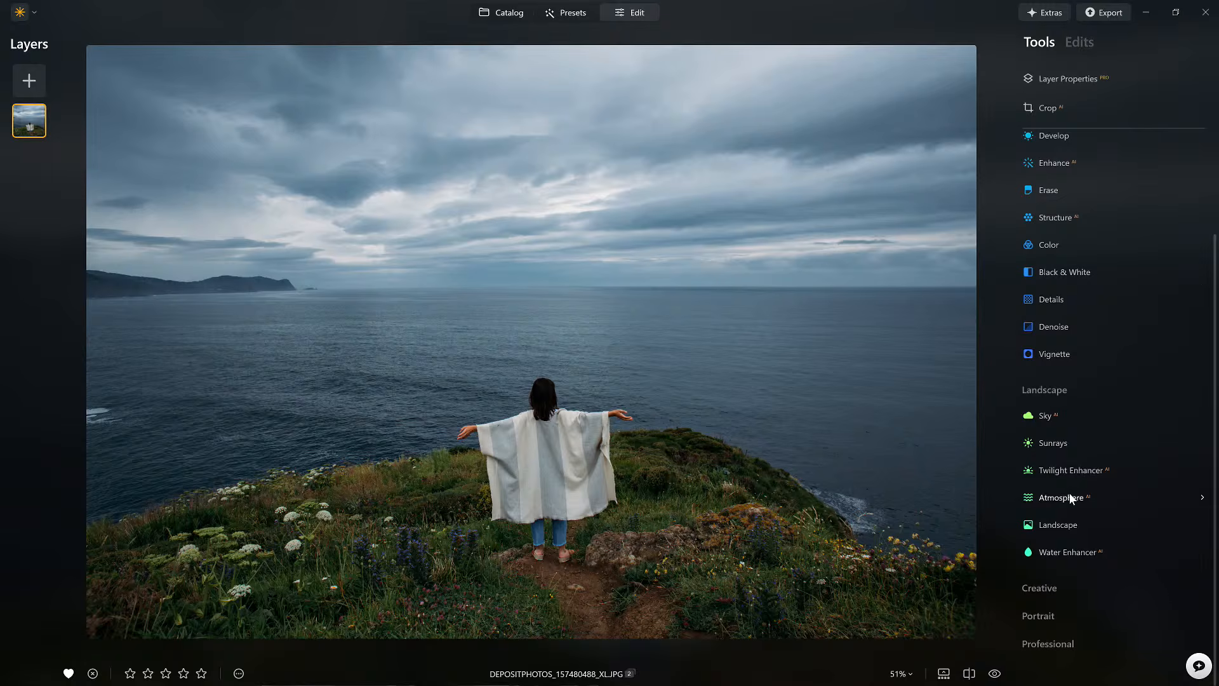
left_click(1066, 468)
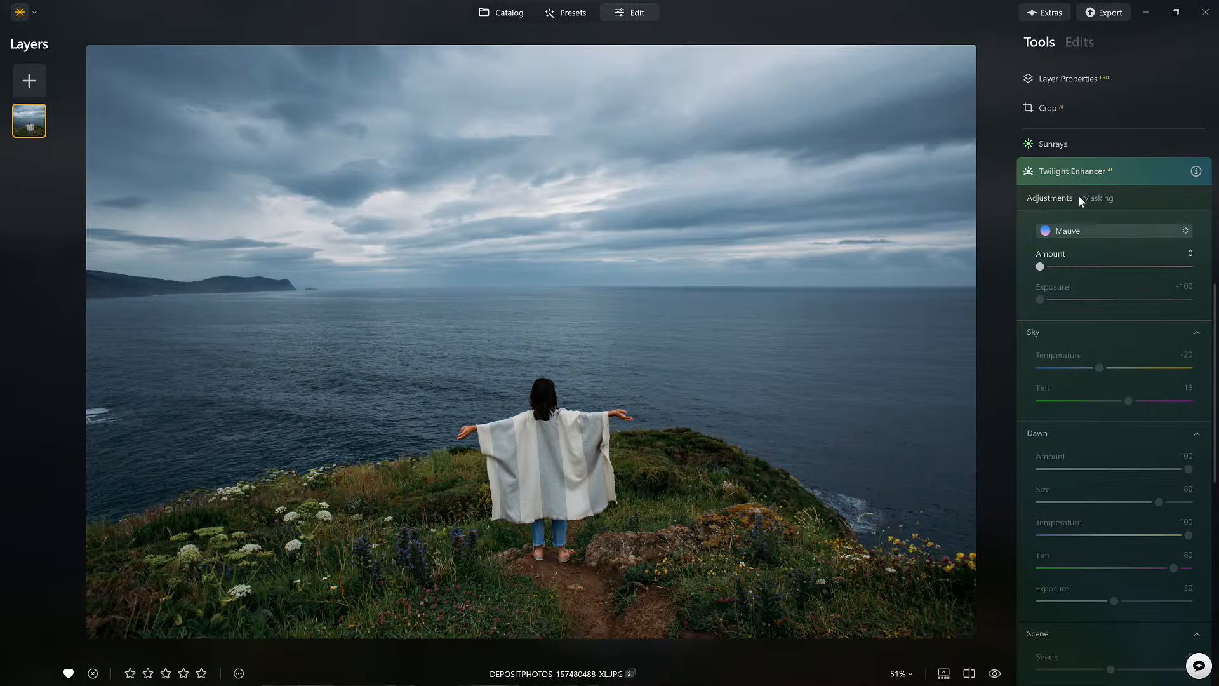
left_click_drag(1044, 265, 1104, 268)
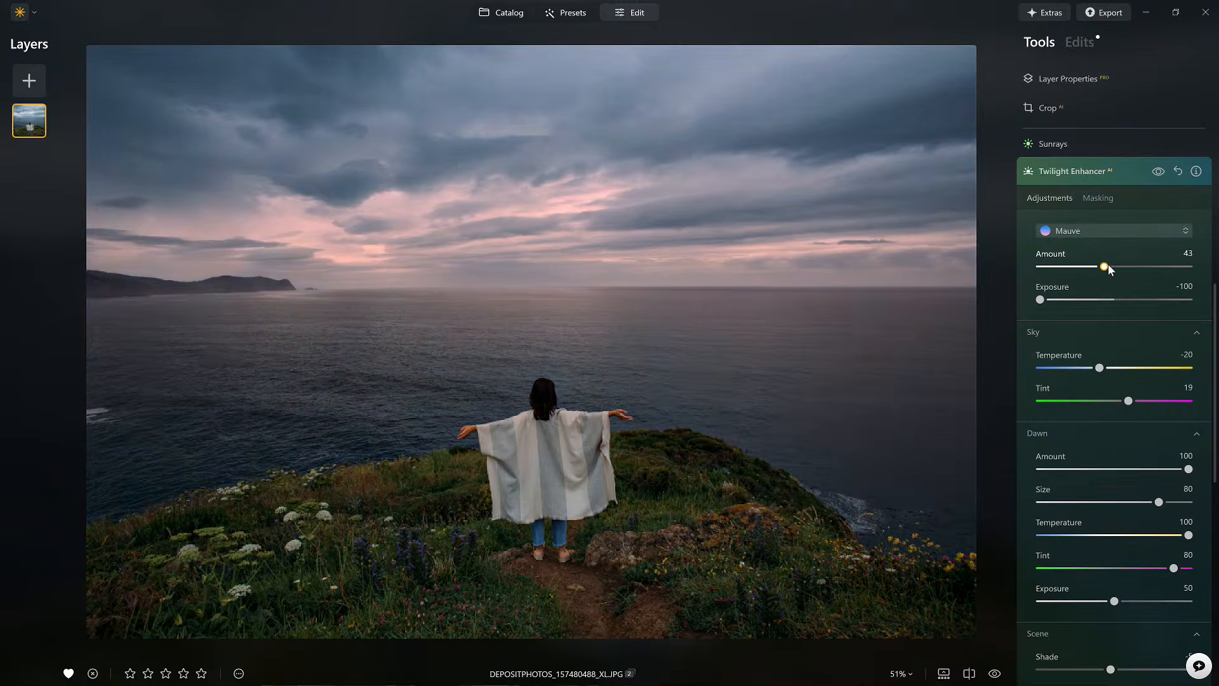
left_click(1108, 230)
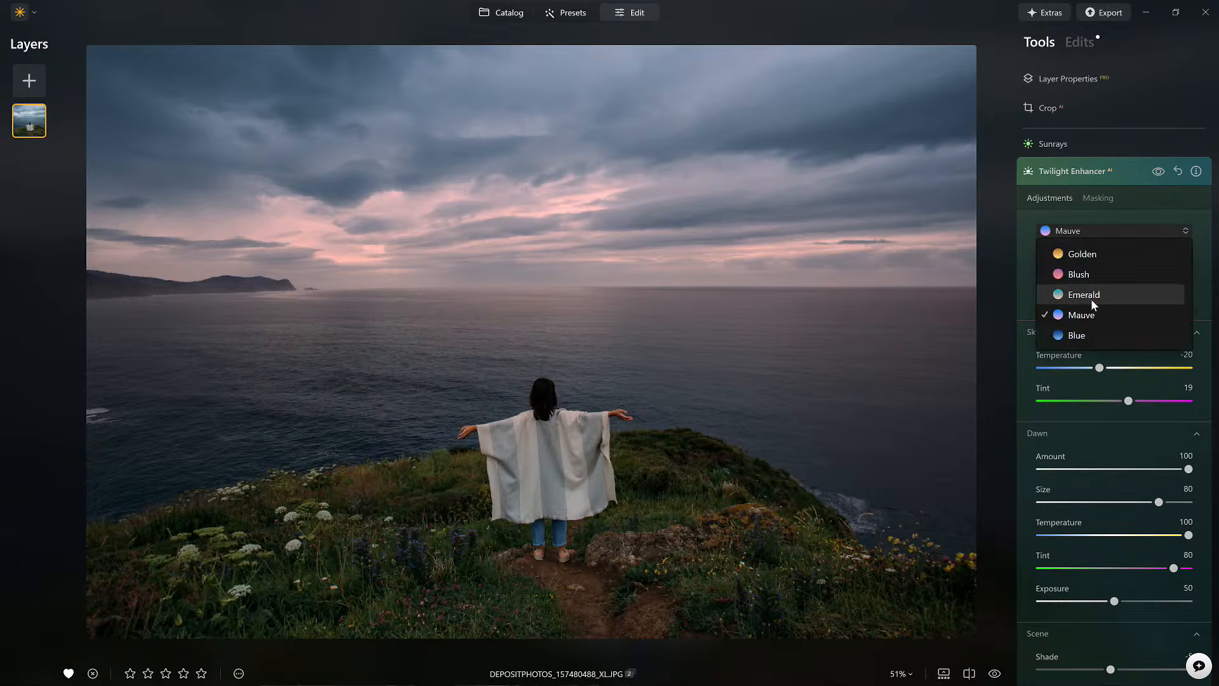
left_click(1081, 333)
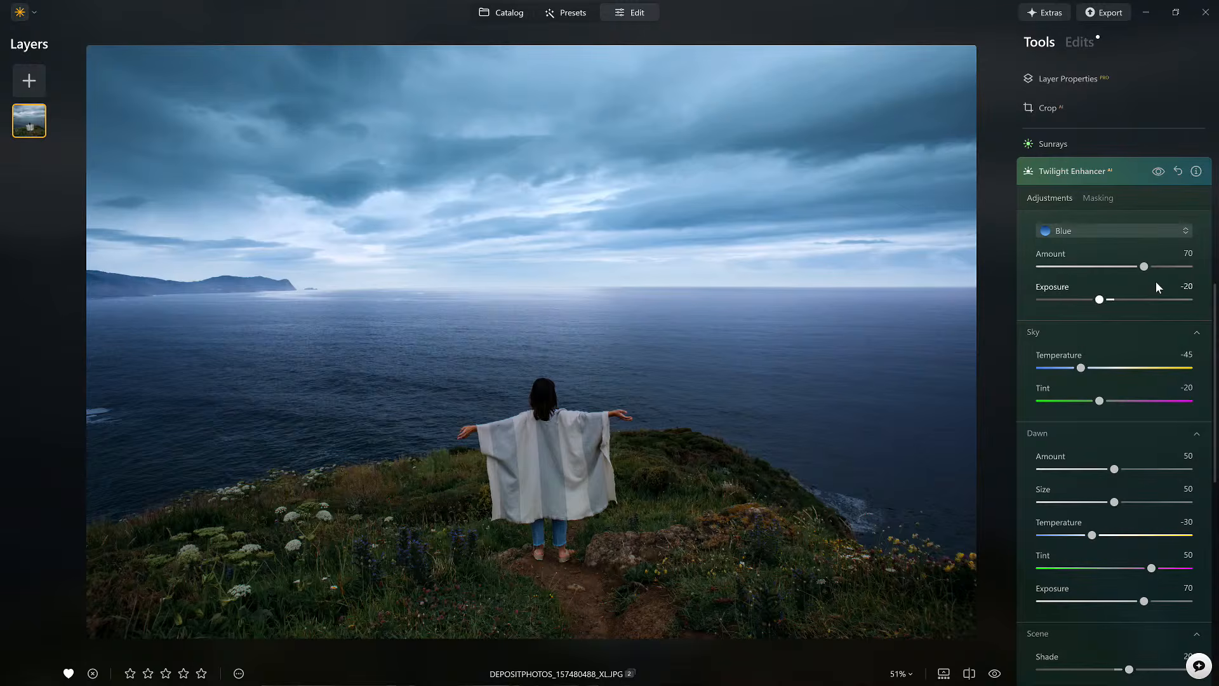
mouse_move(1132, 266)
left_mouse_down()
mouse_move(1189, 267)
mouse_move(1138, 270)
mouse_move(1154, 267)
left_mouse_up()
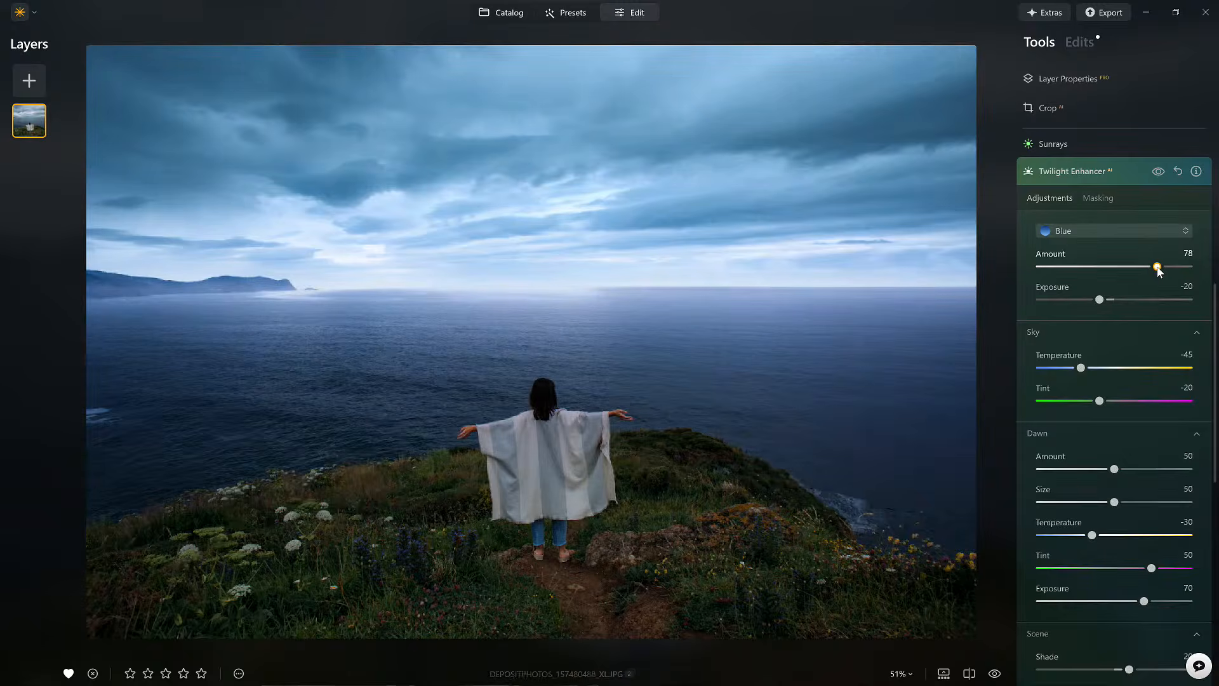
left_click_drag(1099, 299, 1095, 304)
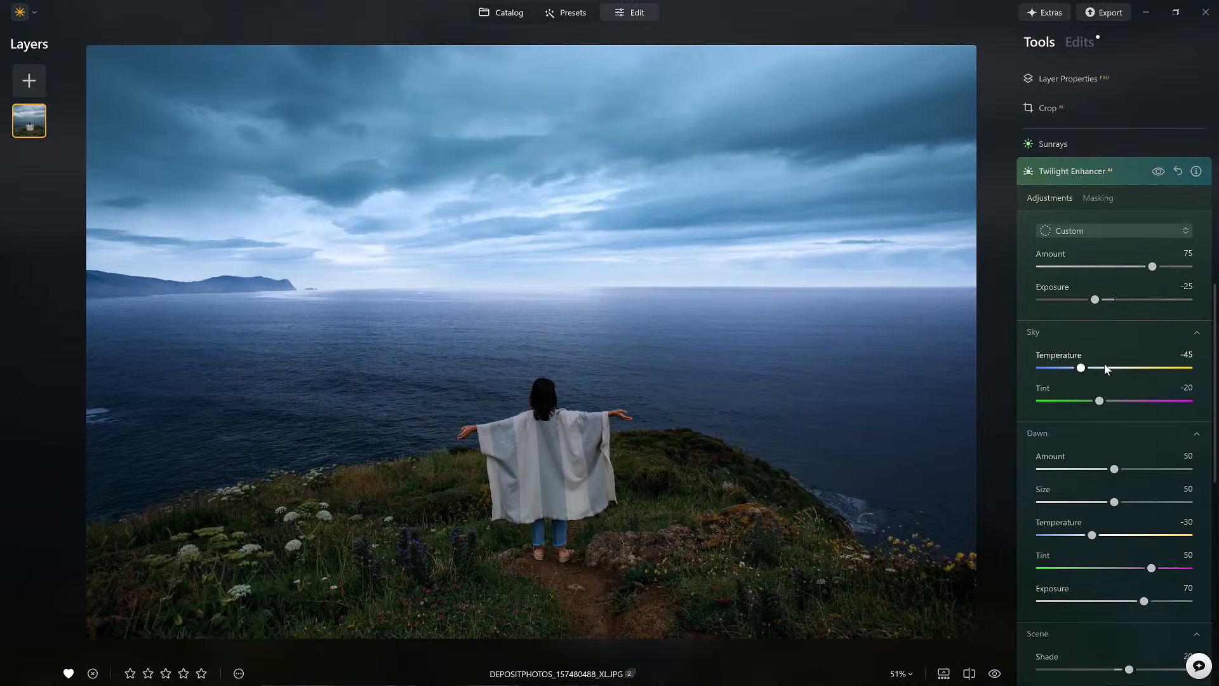
Step: In the Twilight Enhancer, set the Dawn Amount to 42 and the Scene Saturation to 81
scroll(1103, 363, "down", 3)
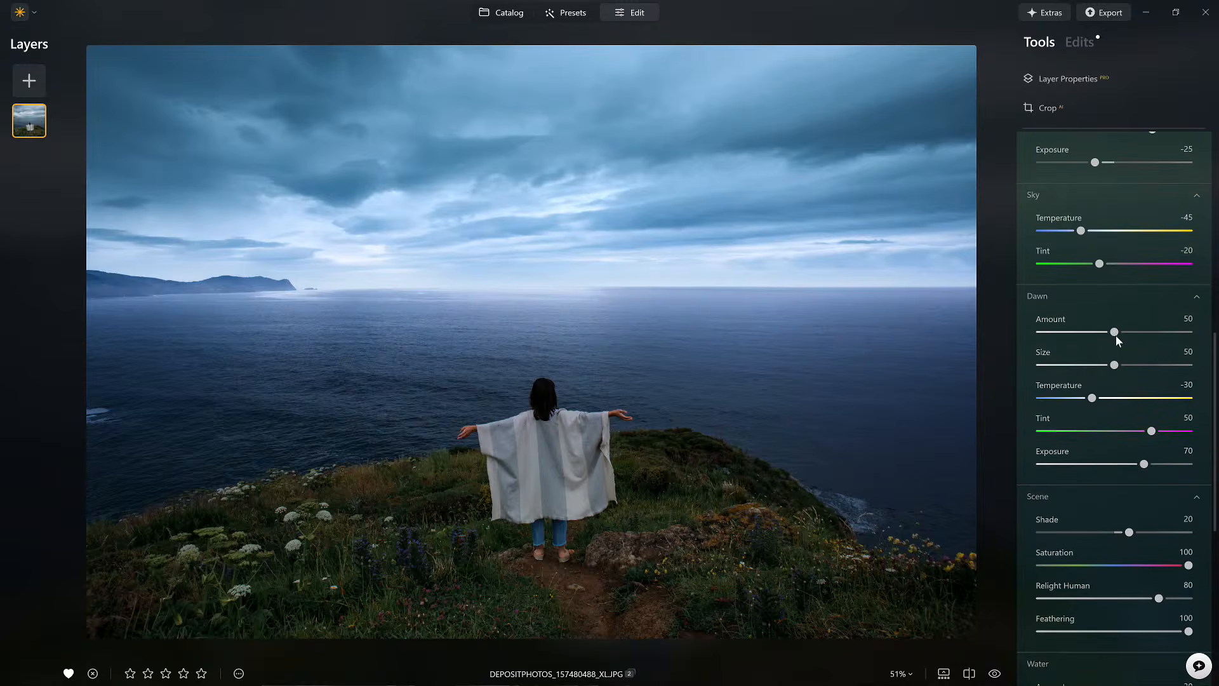
left_click_drag(1057, 337, 1182, 333)
mouse_move(1100, 339)
left_mouse_down()
mouse_move(1036, 338)
mouse_move(1104, 340)
left_mouse_up()
scroll(1084, 466, "down", 4)
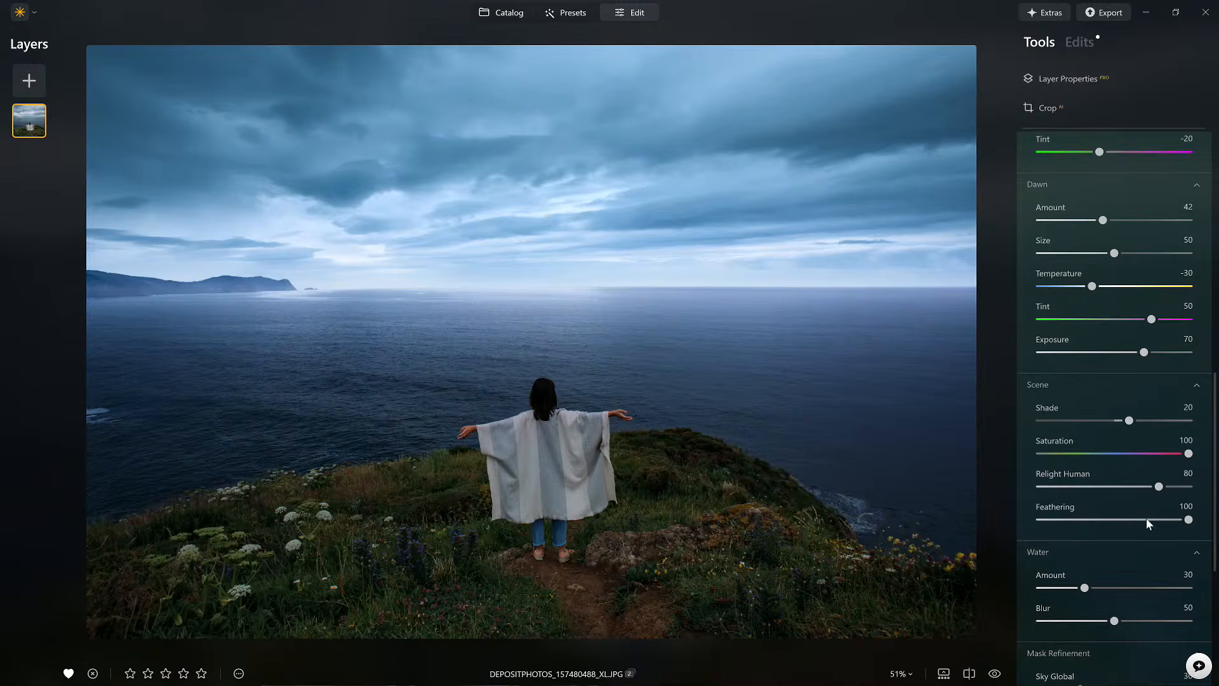
left_click_drag(1188, 453, 1163, 453)
Step: Compare the photo with the Twilight Enhancer effect hidden and shown
scroll(1092, 432, "down", 3)
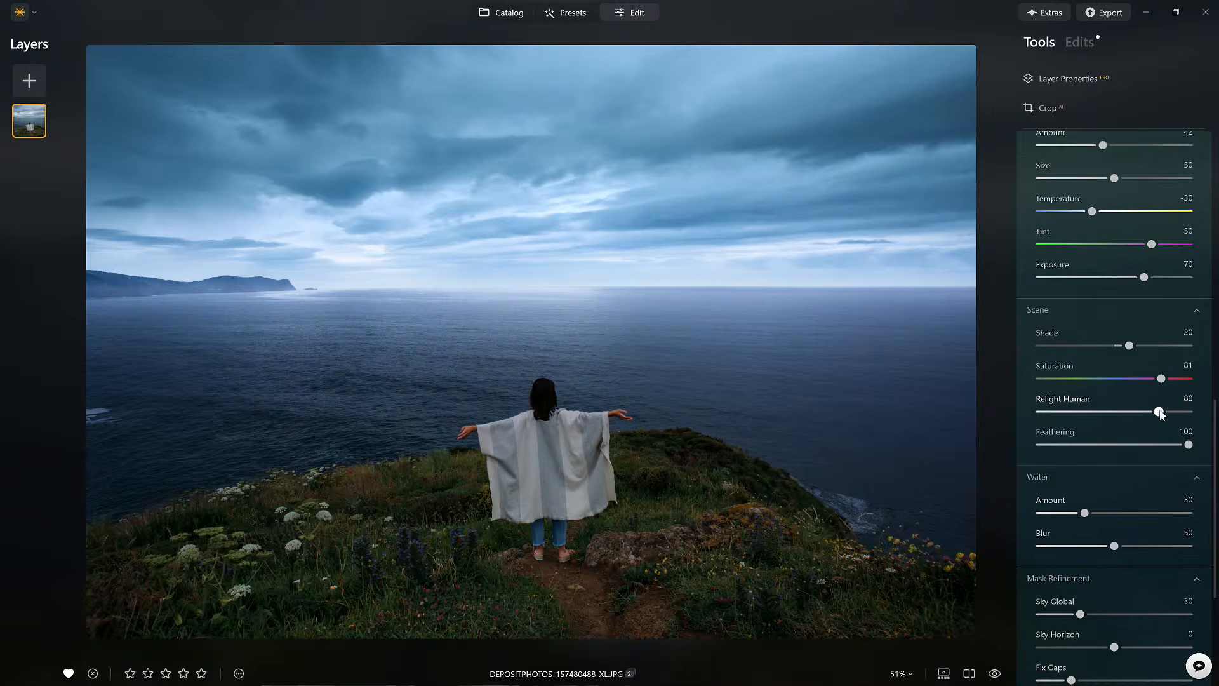
scroll(1157, 409, "up", 15)
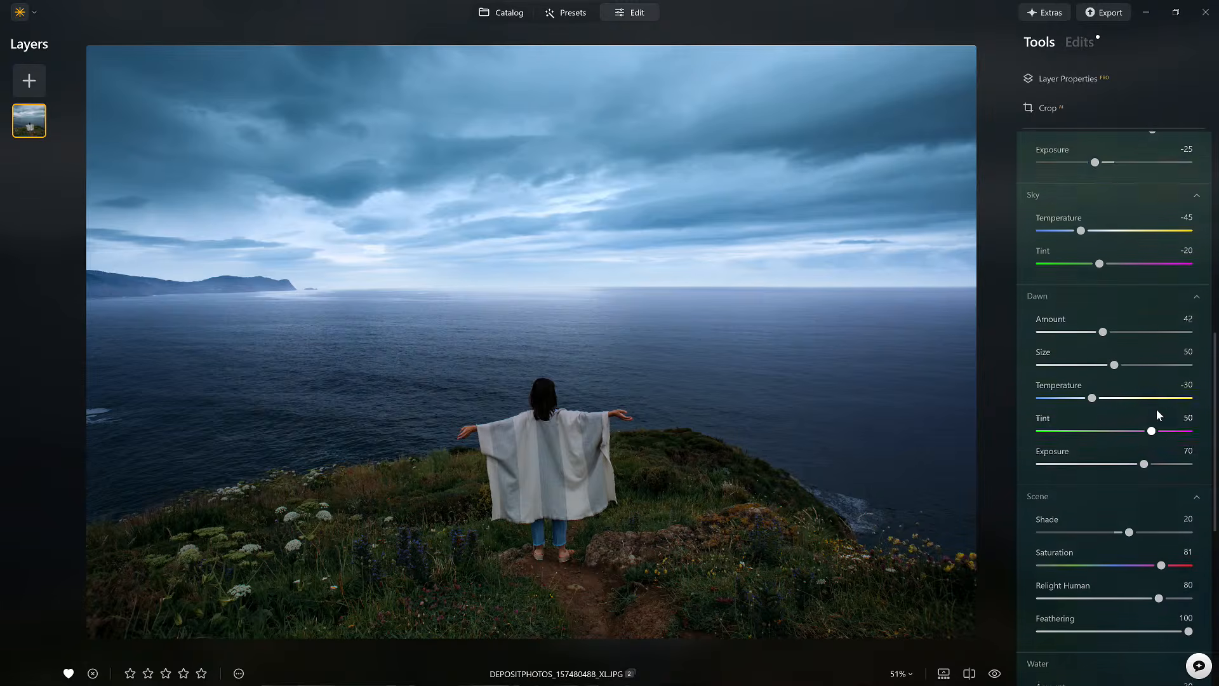
left_click(1159, 280)
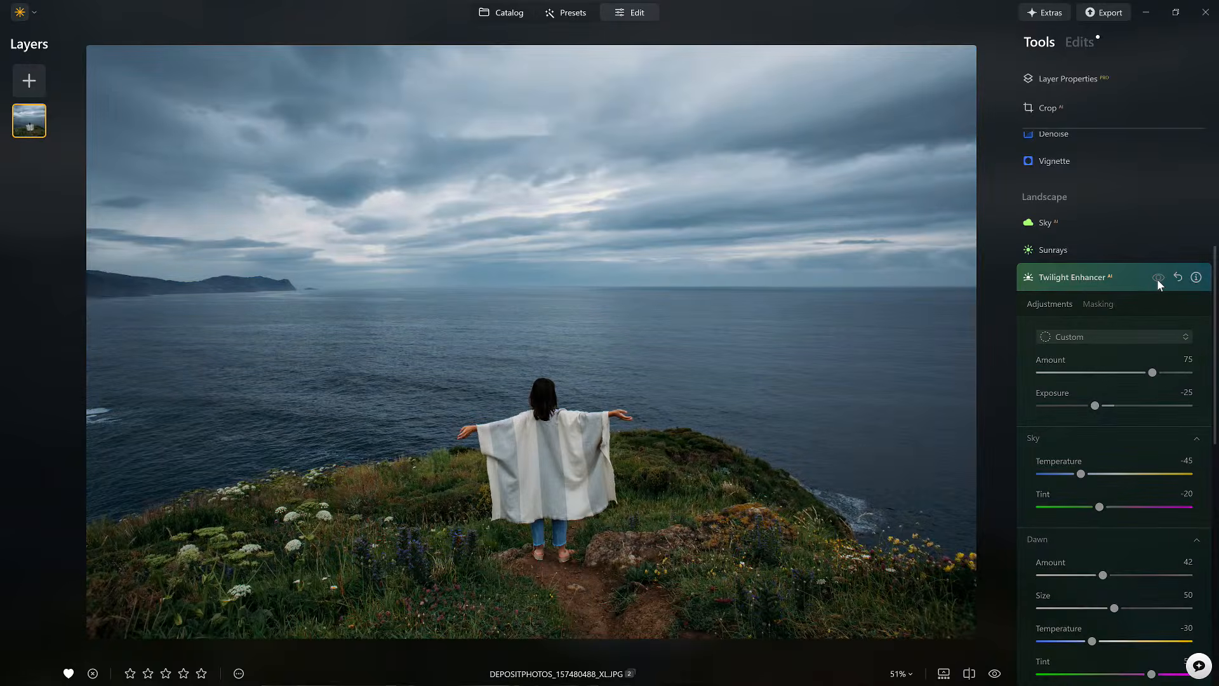
left_click(1159, 280)
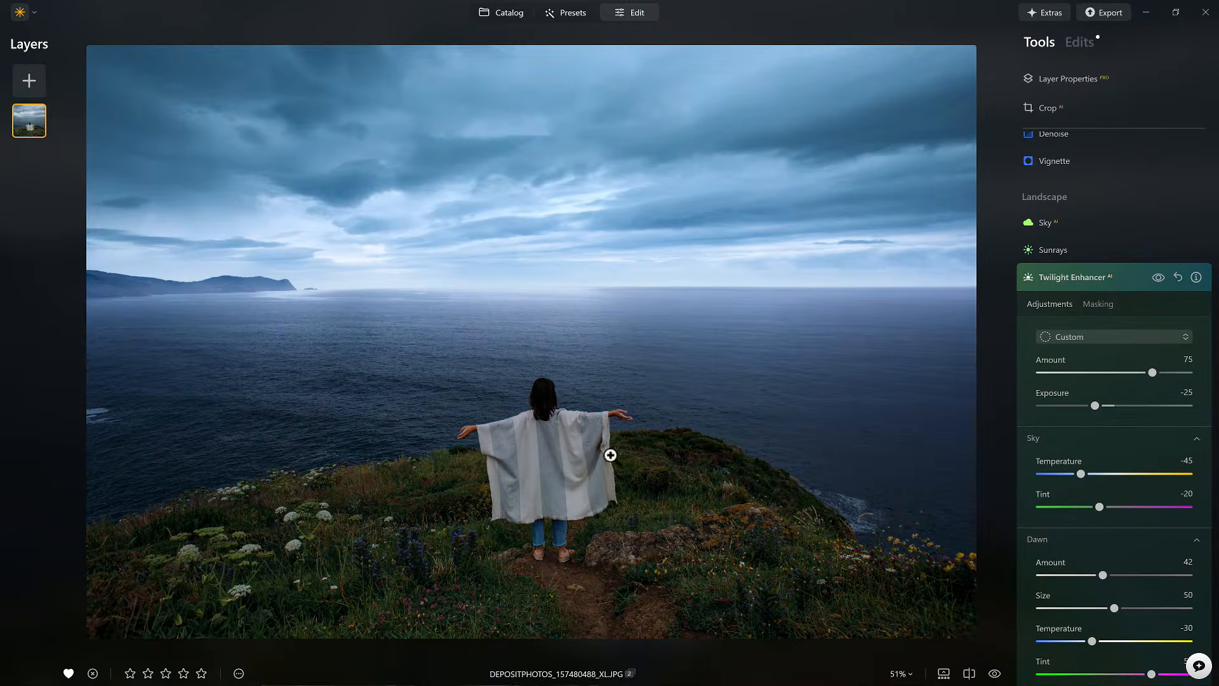
Step: Try Relight Human at 0, and set it to 72
scroll(1085, 556, "down", 5)
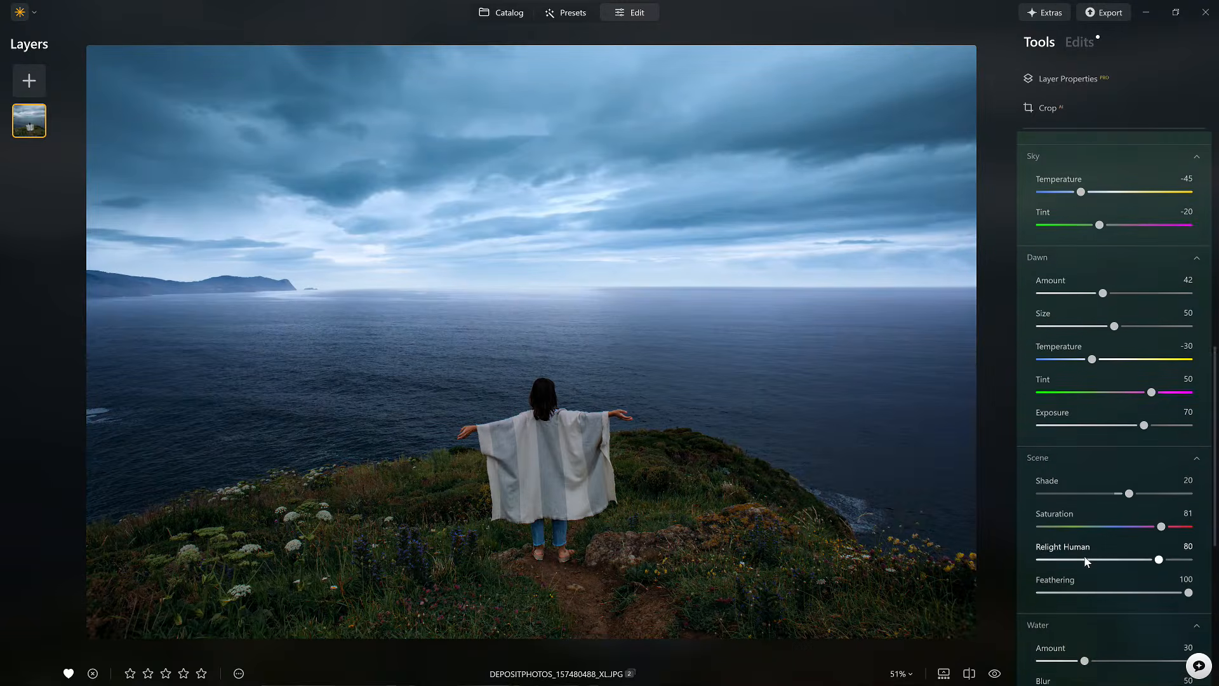
left_click_drag(1159, 555, 1027, 551)
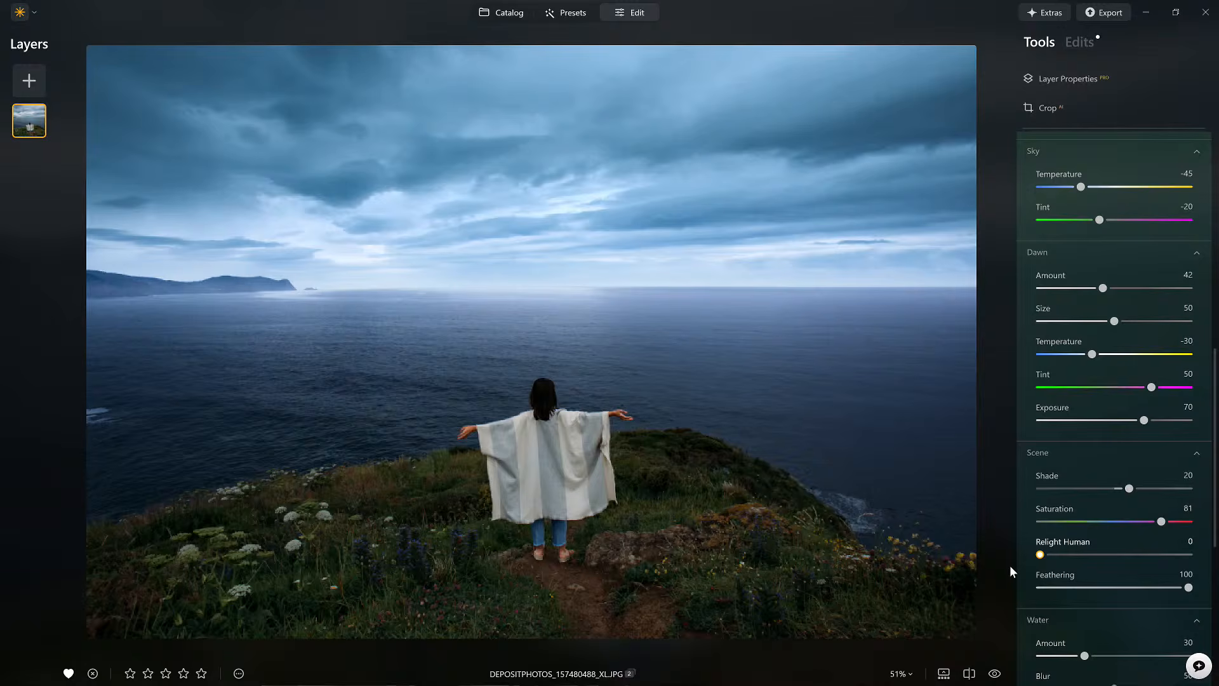
left_click(1144, 564)
left_click_drag(1124, 568, 1146, 567)
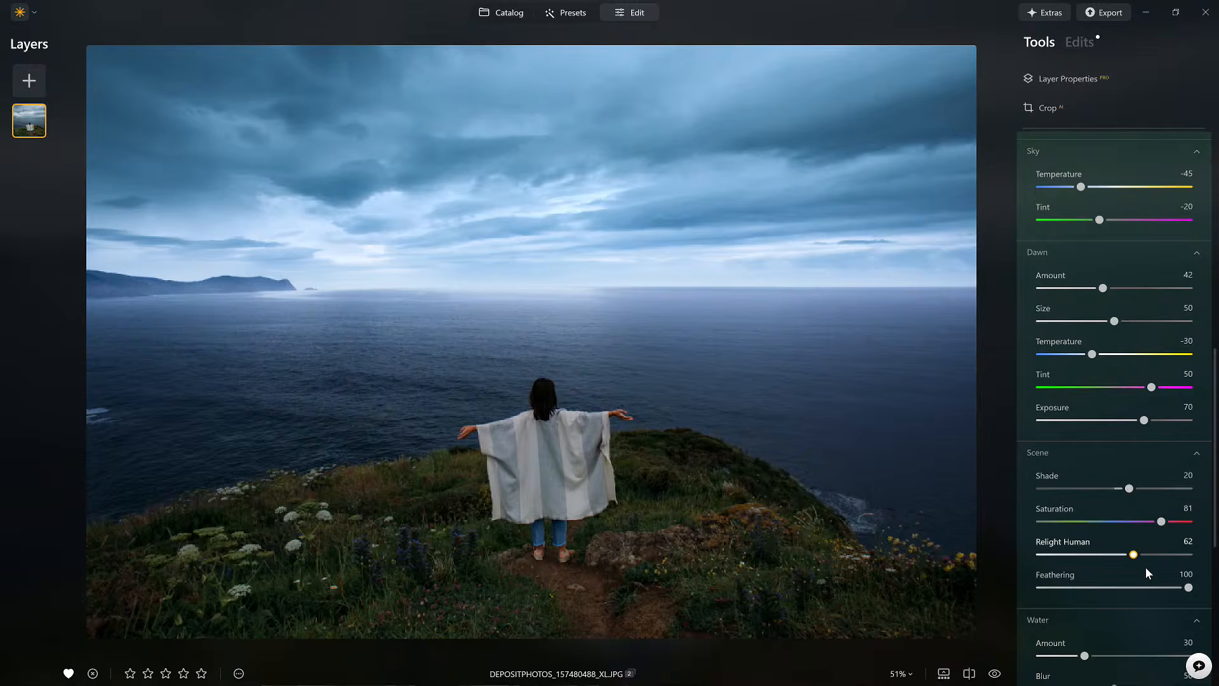
Step: Refine the Twilight Enhancer mask by setting Sky Horizon to -30 and Sky Global to 39
scroll(1147, 569, "down", 3)
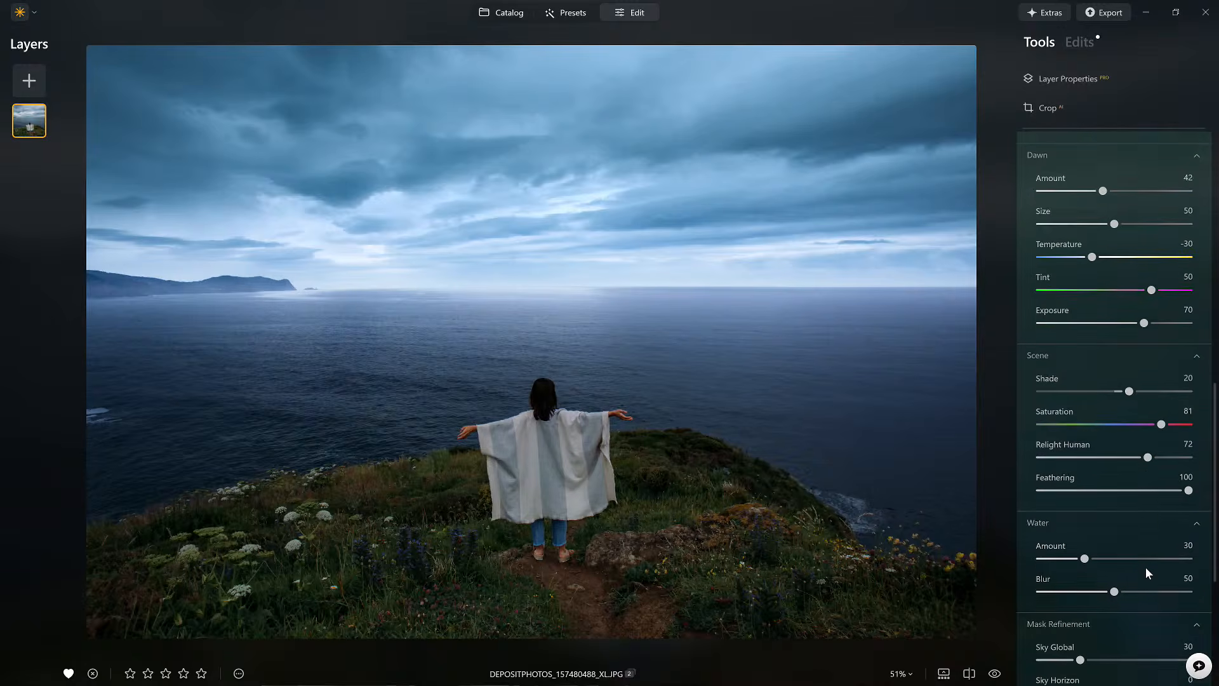
scroll(1147, 570, "down", 3)
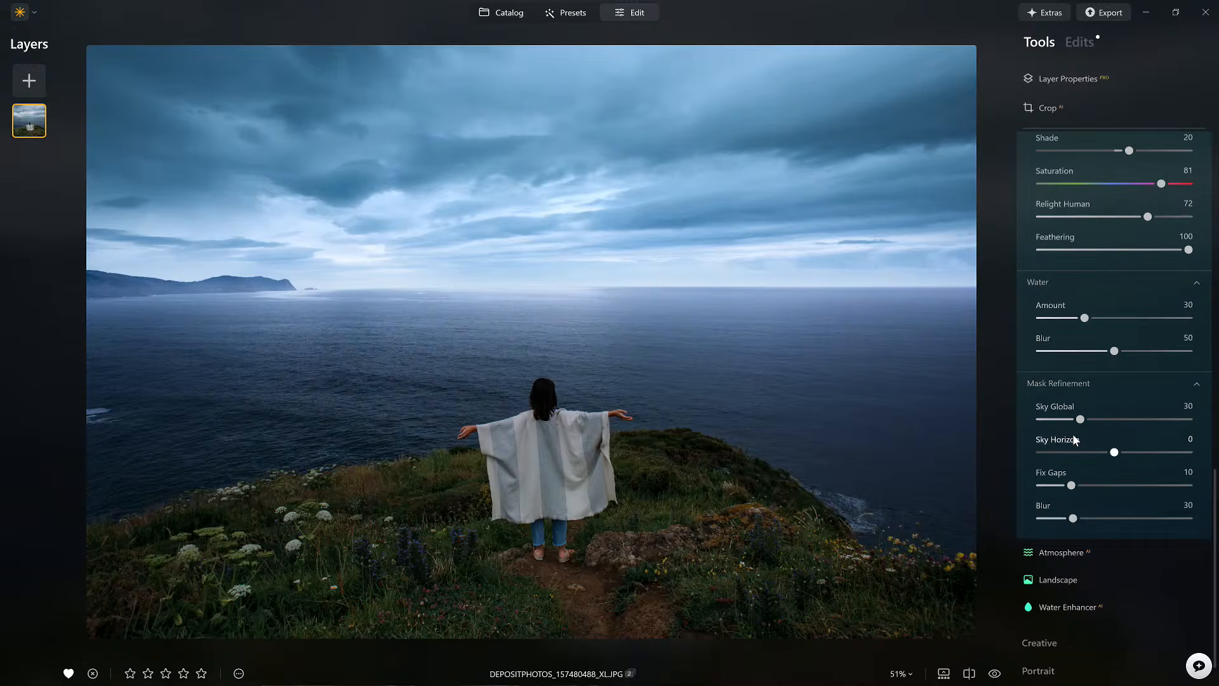
mouse_move(1127, 452)
left_mouse_down()
mouse_move(1058, 450)
mouse_move(1121, 455)
left_mouse_up()
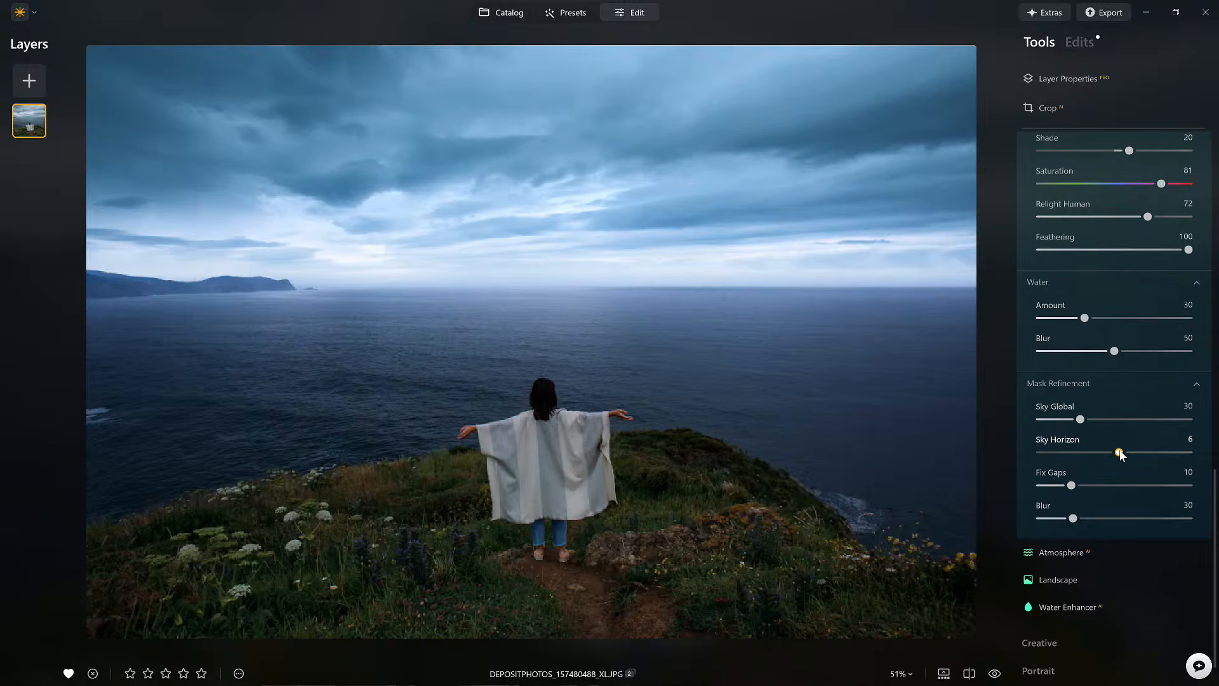
left_click_drag(1121, 451, 1093, 425)
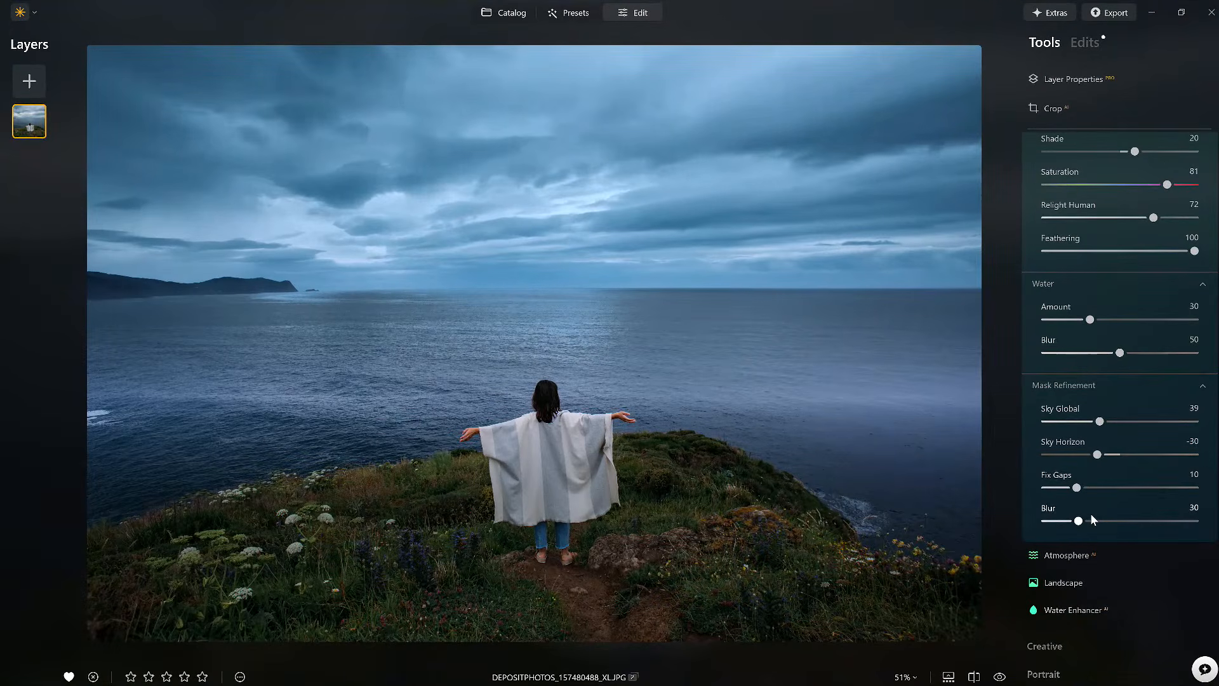
Step: Toggle the Twilight Enhancer off and on to check the effect of the refined sky mask on the photo
scroll(1091, 514, "up", 5)
scroll(1091, 513, "up", 4)
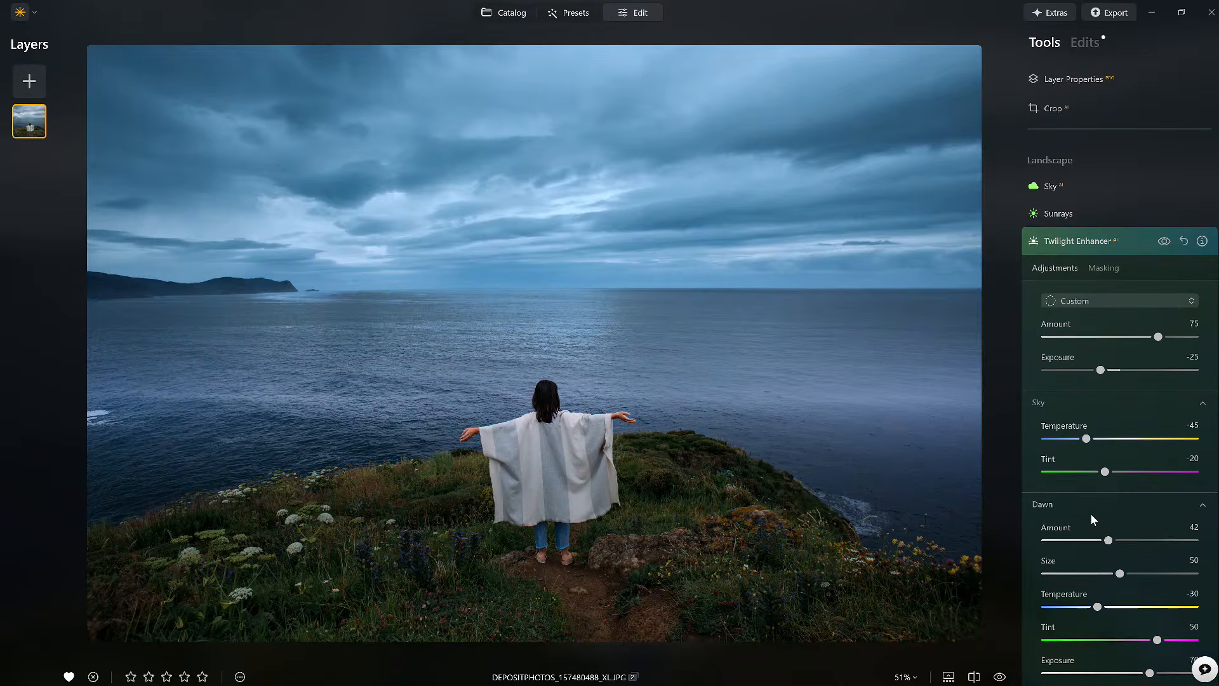
left_click(1165, 242)
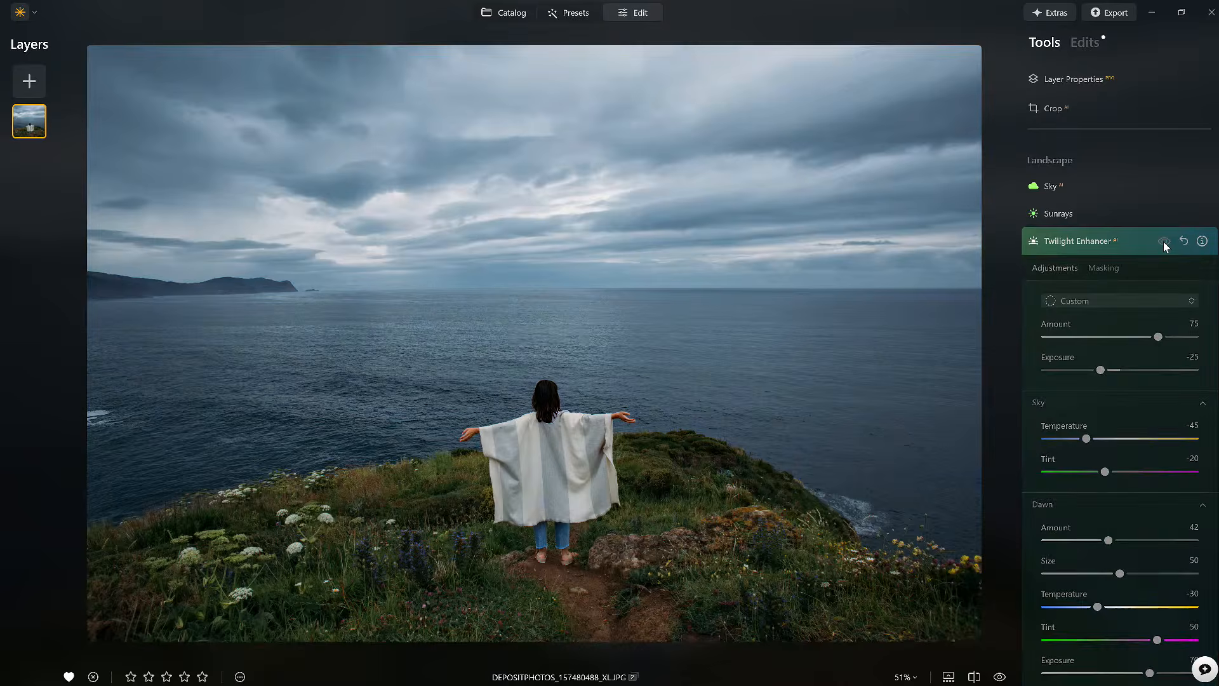
left_click(1165, 242)
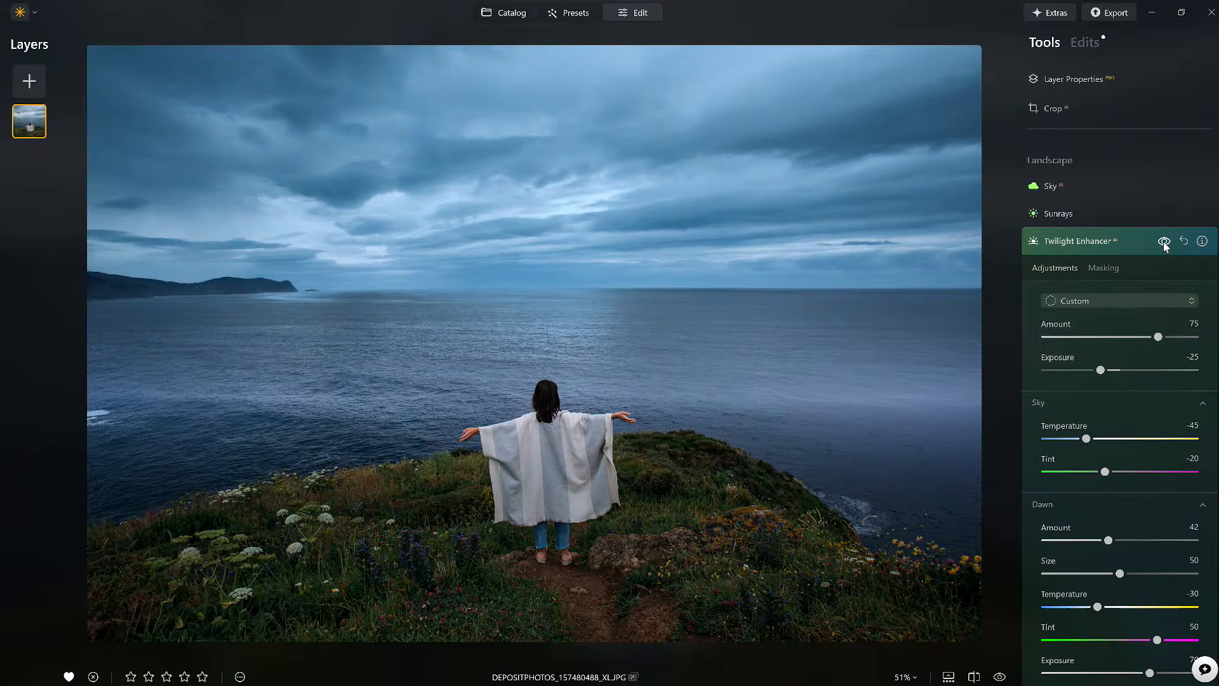
left_click(1165, 242)
left_click(1165, 242)
Step: Reduce the Twilight Enhancer effect on the sea at the photo's right edge with an erasing mask brush, size 232 and strength 34
left_click(1106, 269)
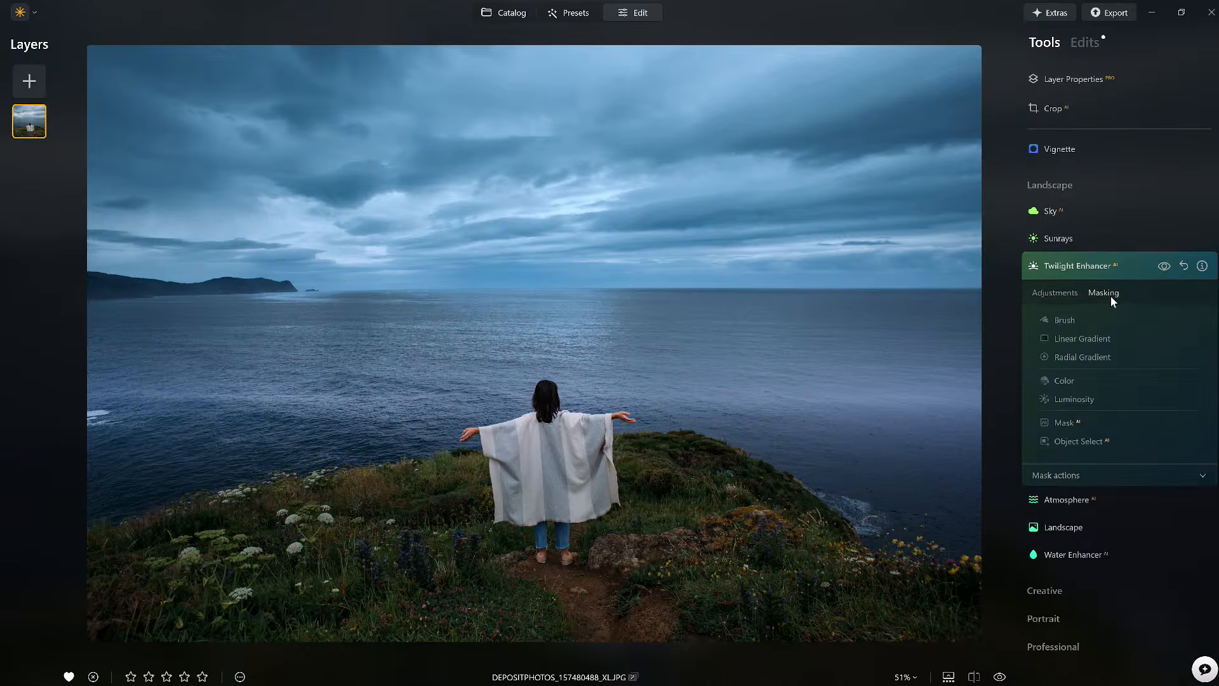
left_click(1064, 320)
left_click(1154, 370)
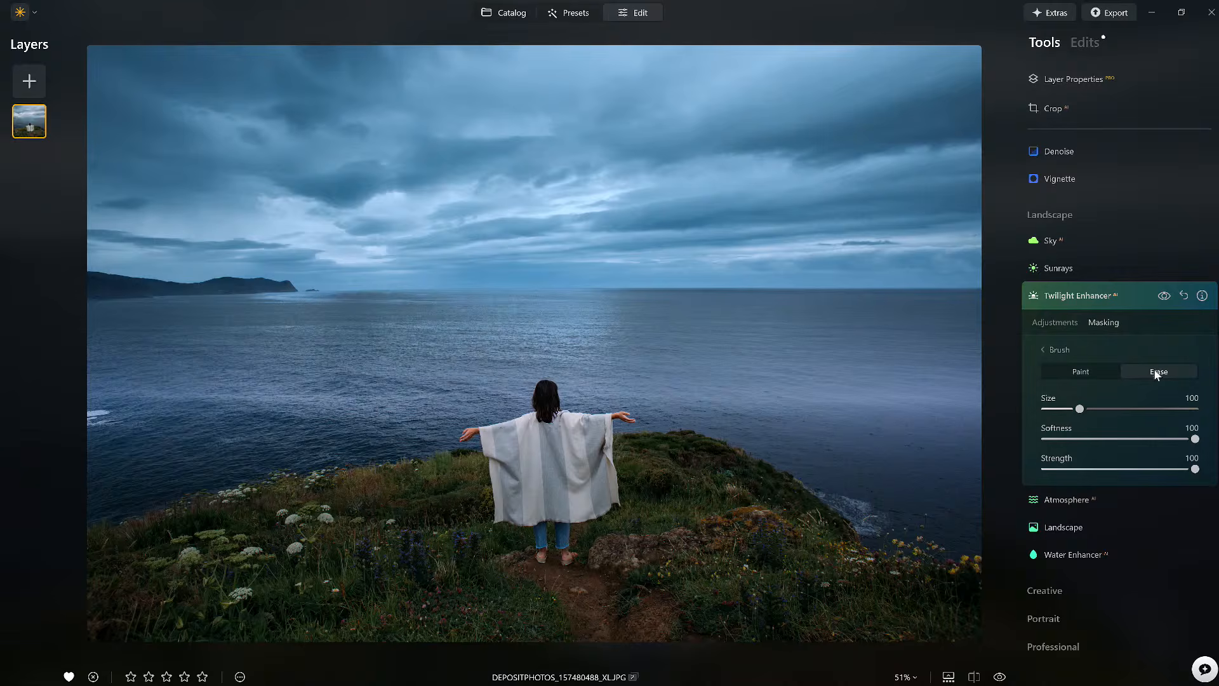
left_click_drag(1146, 470, 1096, 470)
key("bracketright")
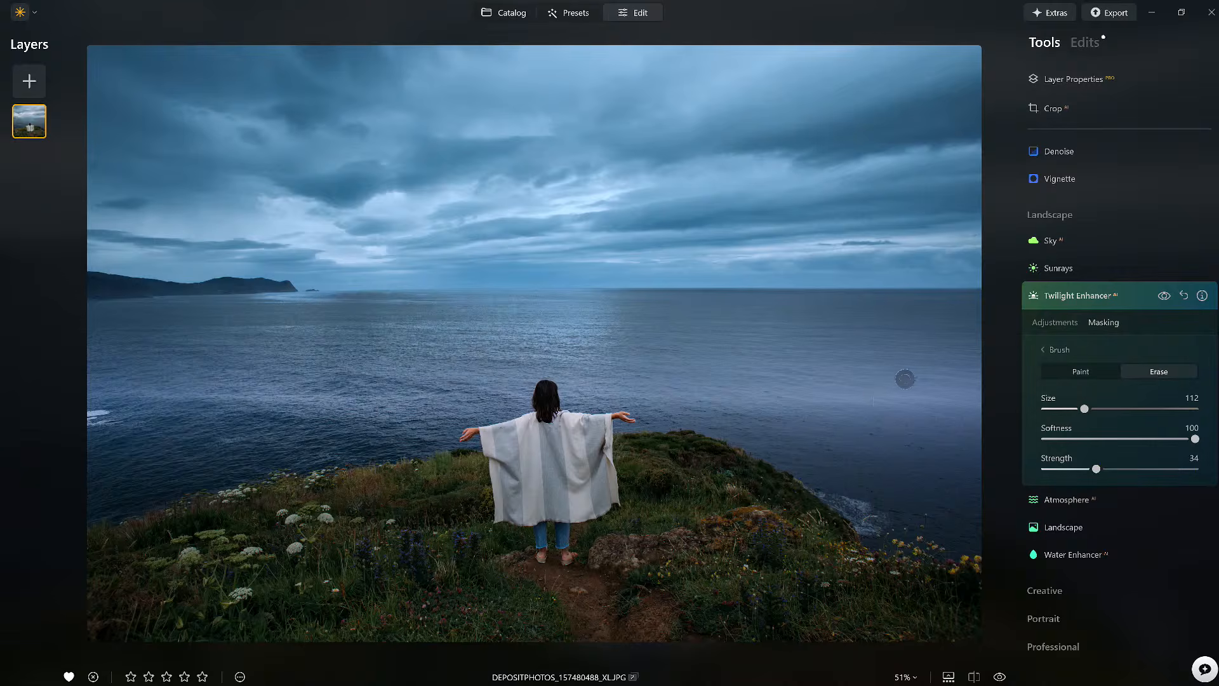
scroll(944, 404, "up", 10)
mouse_move(944, 399)
left_mouse_down()
mouse_move(823, 418)
mouse_move(730, 373)
mouse_move(921, 406)
mouse_move(735, 408)
mouse_move(921, 402)
mouse_move(1009, 416)
left_mouse_up()
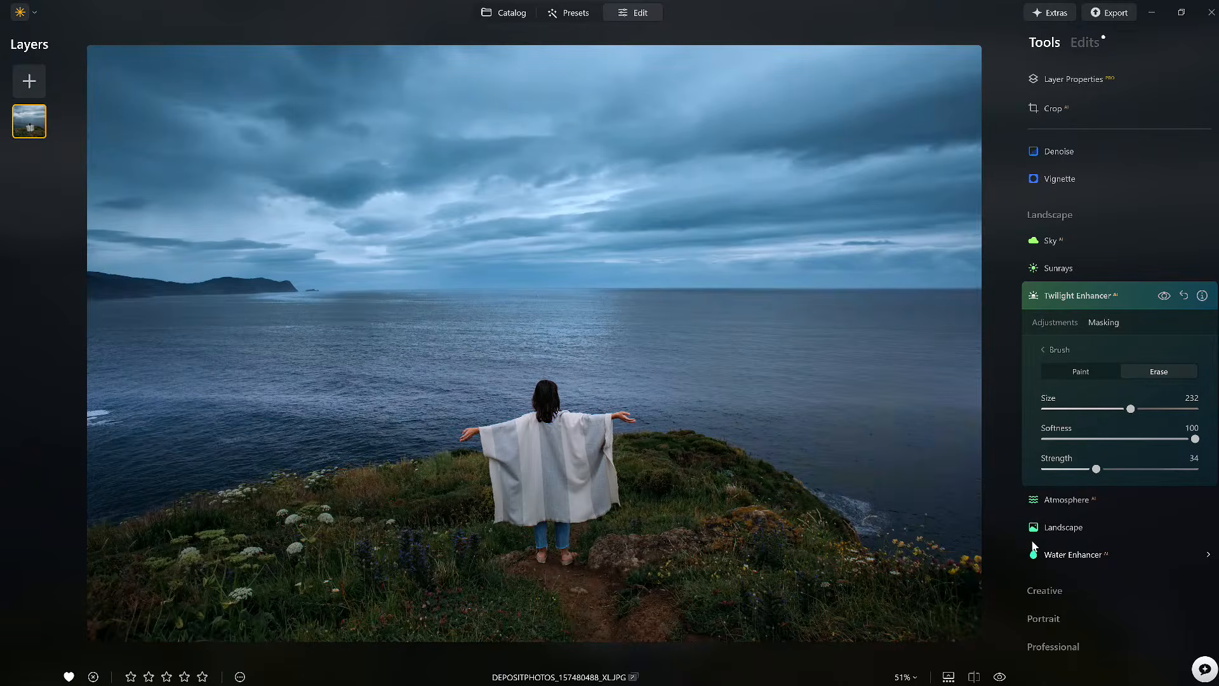
left_click(1133, 294)
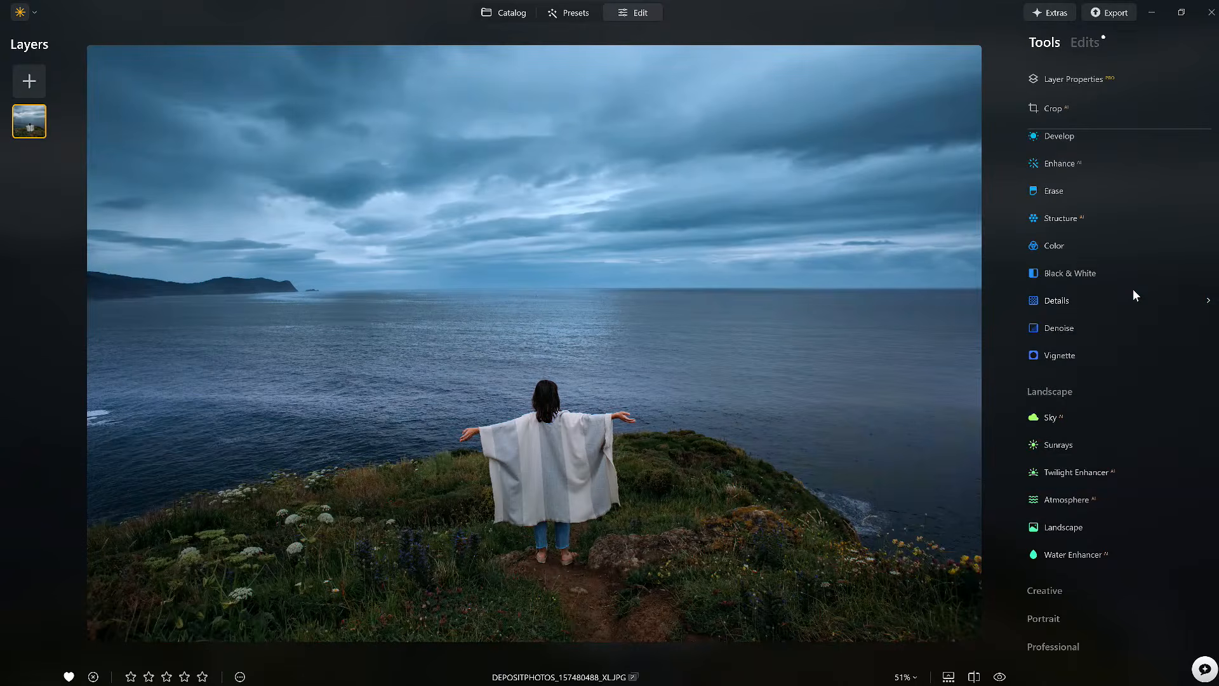
Step: Set Blacks to -22 and Whites to 12 in Develop, comparing the photo with and without the edits
left_click(999, 677)
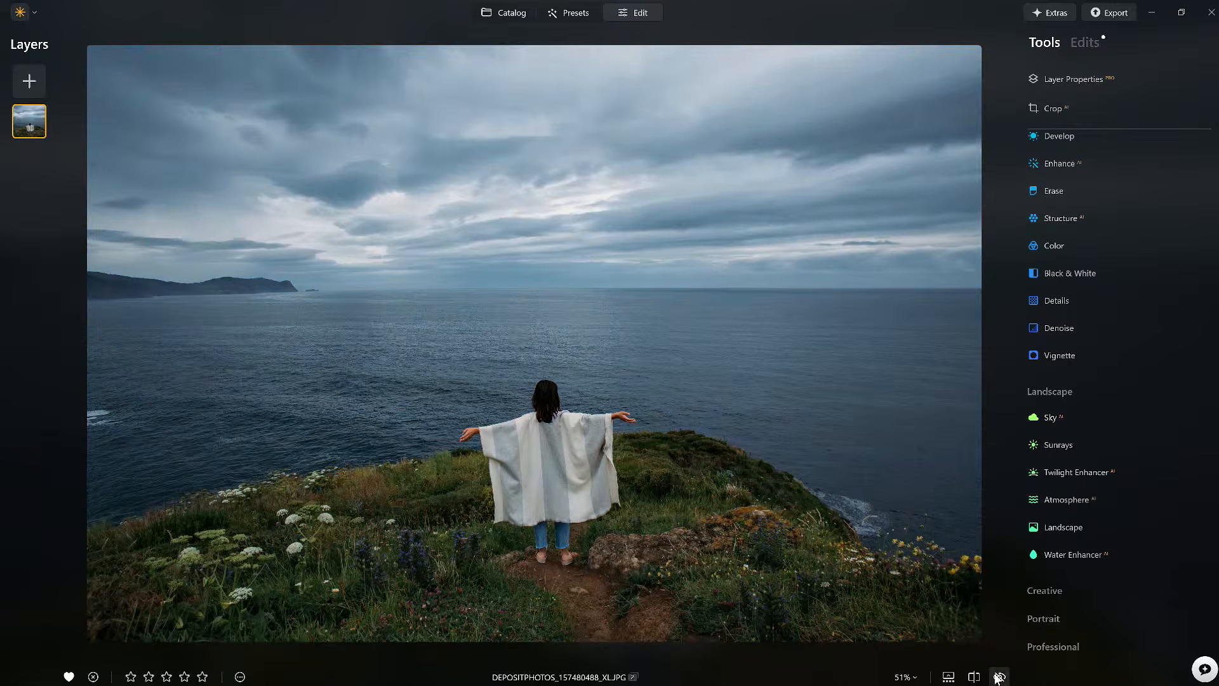
left_click(999, 677)
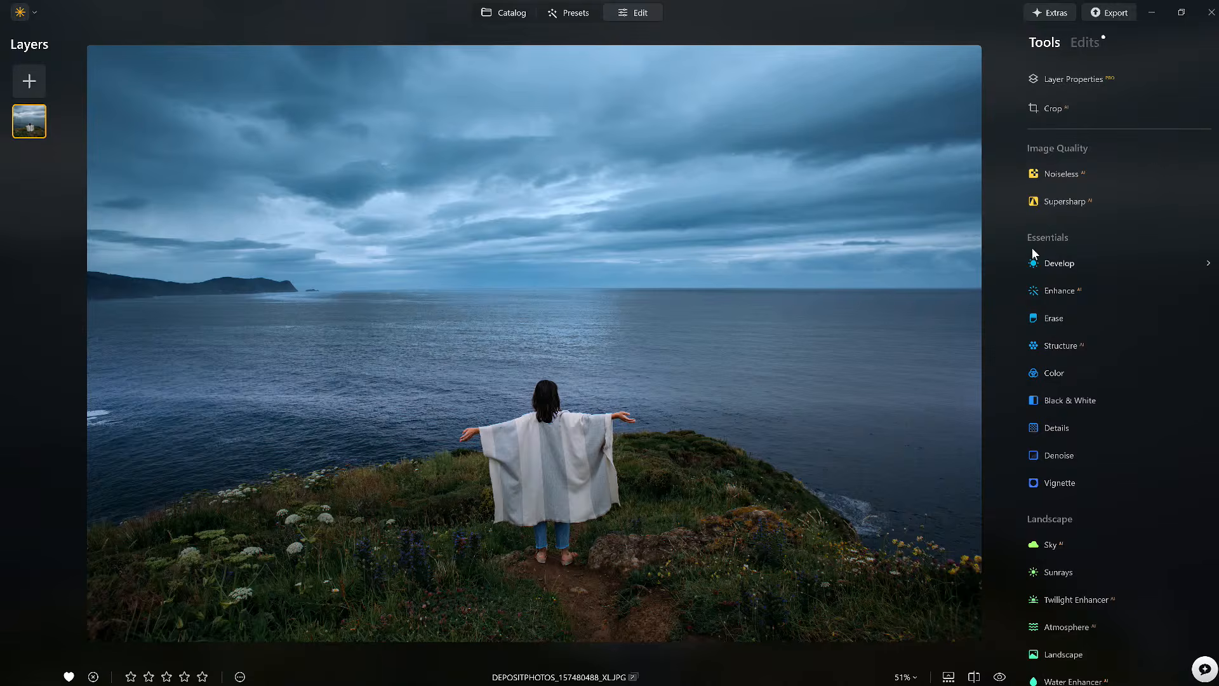
left_click(1058, 264)
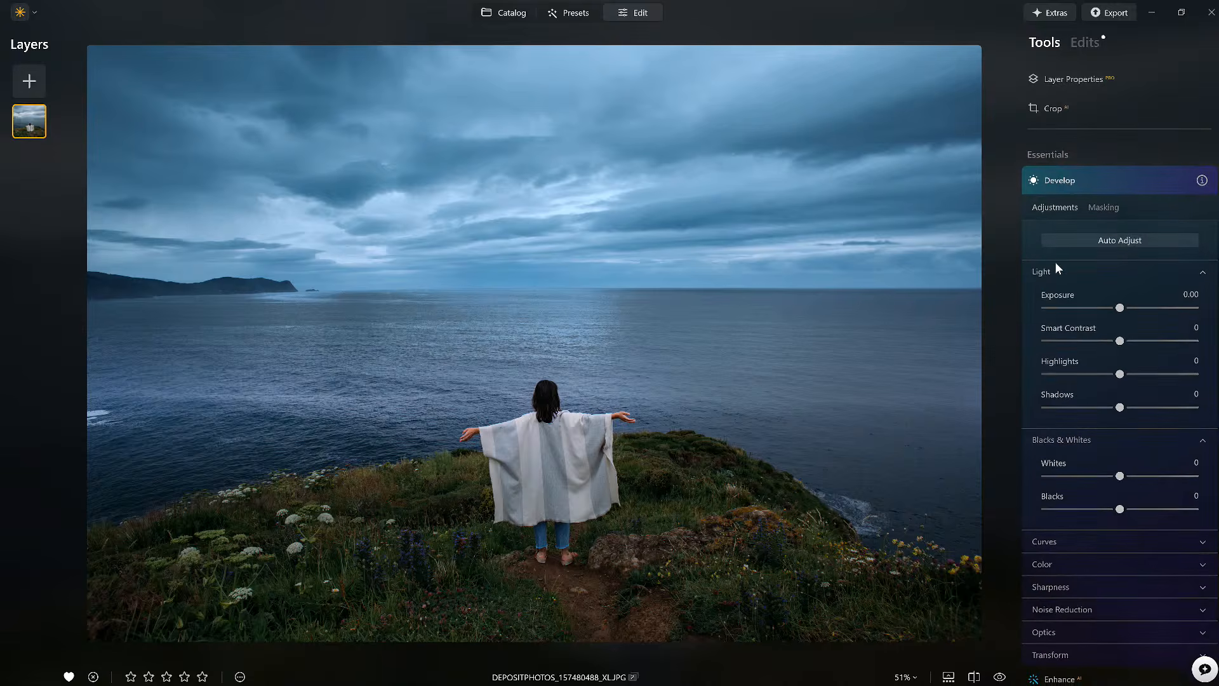
left_click_drag(1121, 513, 1130, 477)
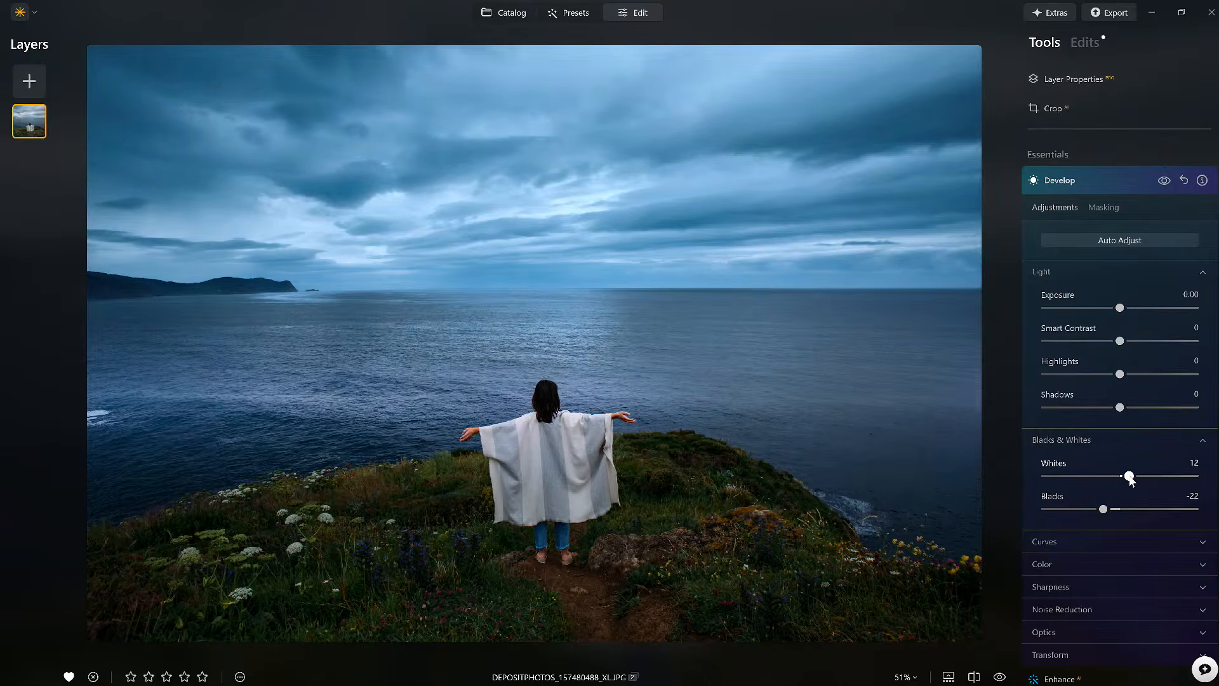
left_click(1166, 180)
left_click(1166, 181)
left_click(1123, 175)
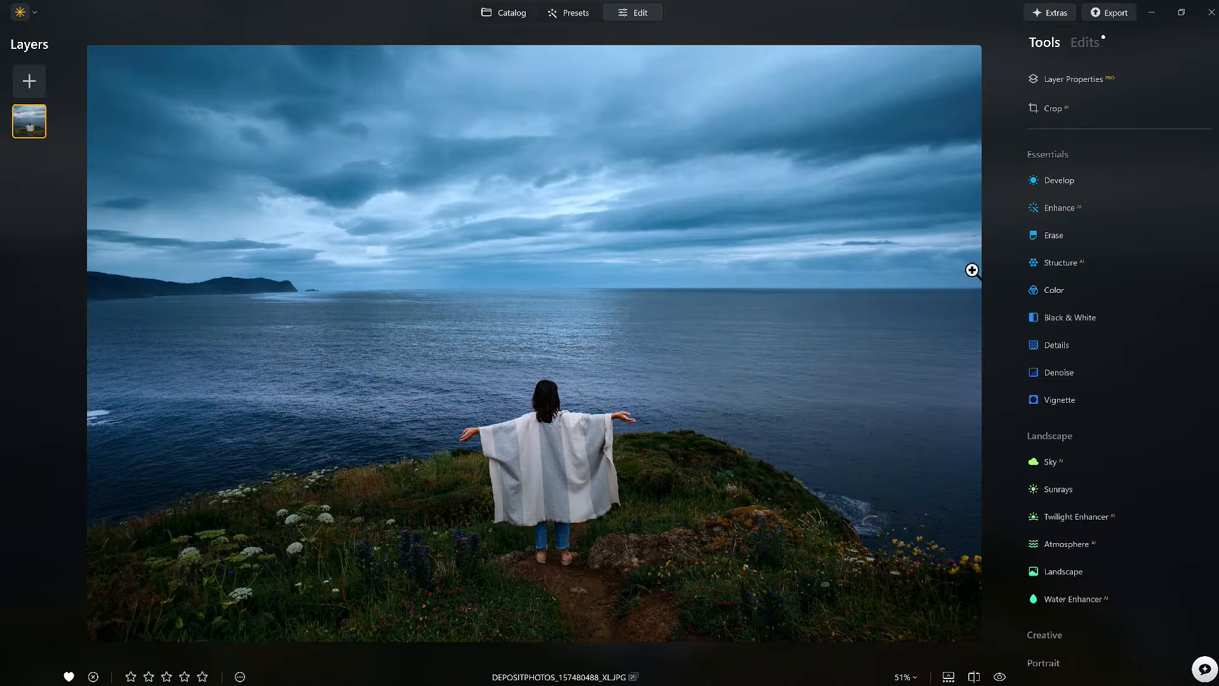
Step: Apply Enhance with Accent at 52, confined to a radial gradient mask around the woman, and compare its effect
left_click(1051, 214)
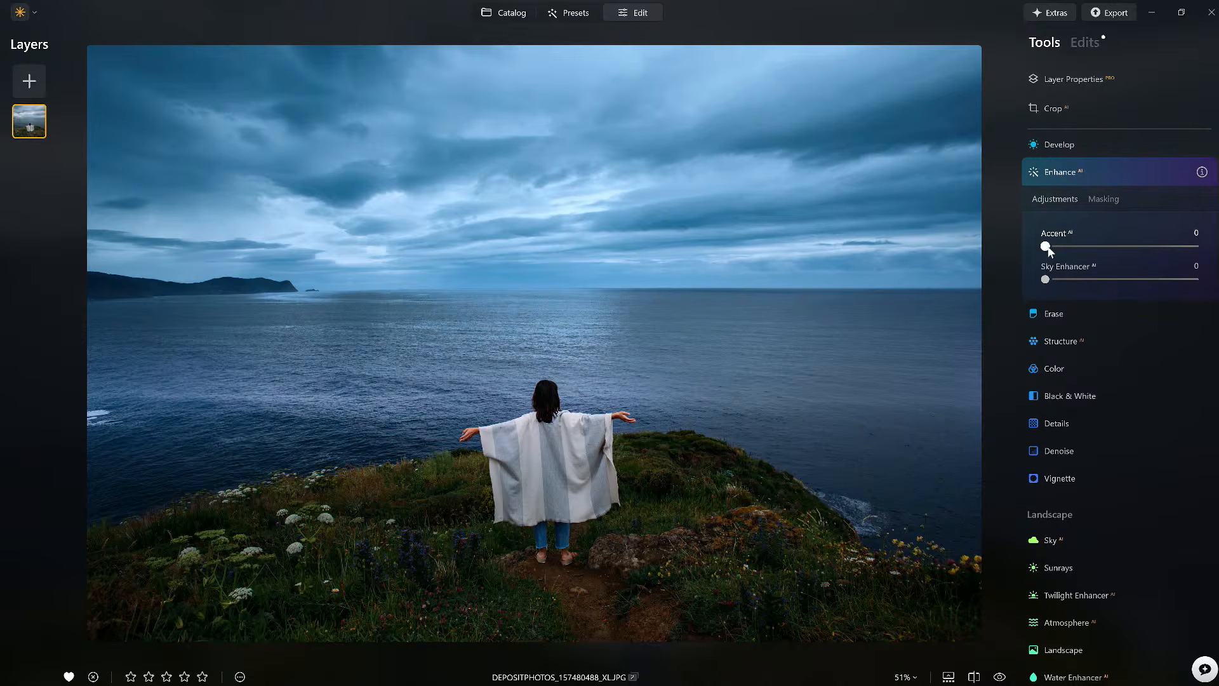
left_click_drag(1049, 245, 1126, 251)
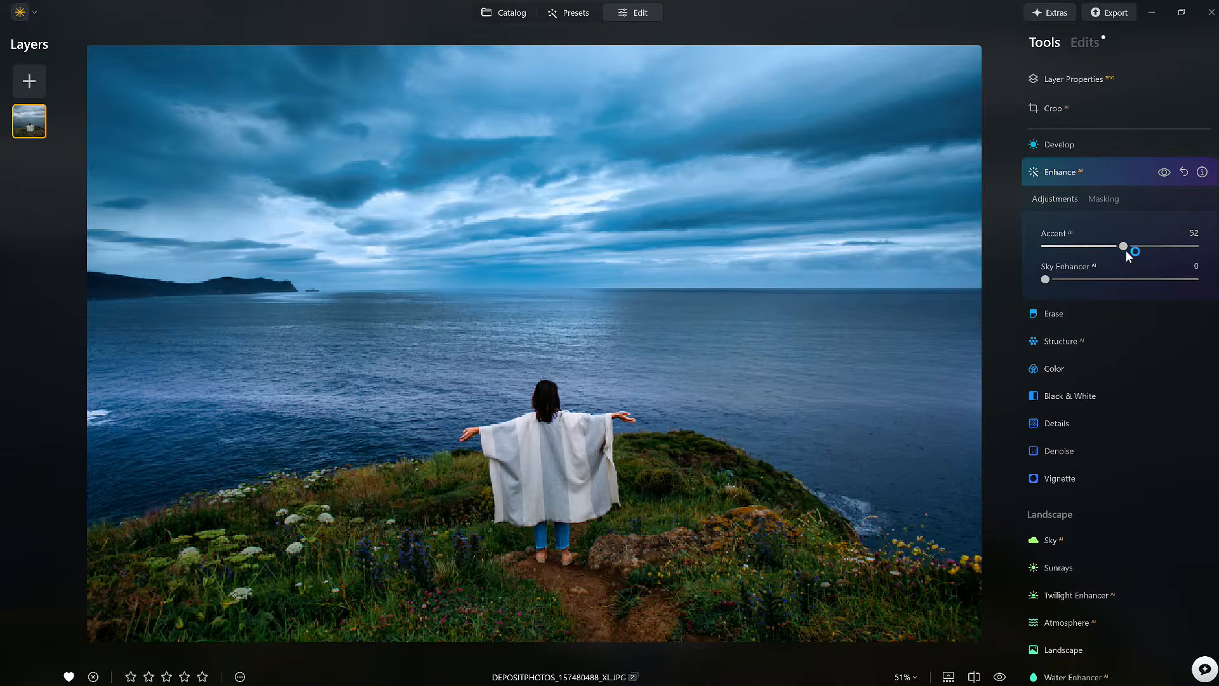
left_click(1114, 200)
left_click(1081, 262)
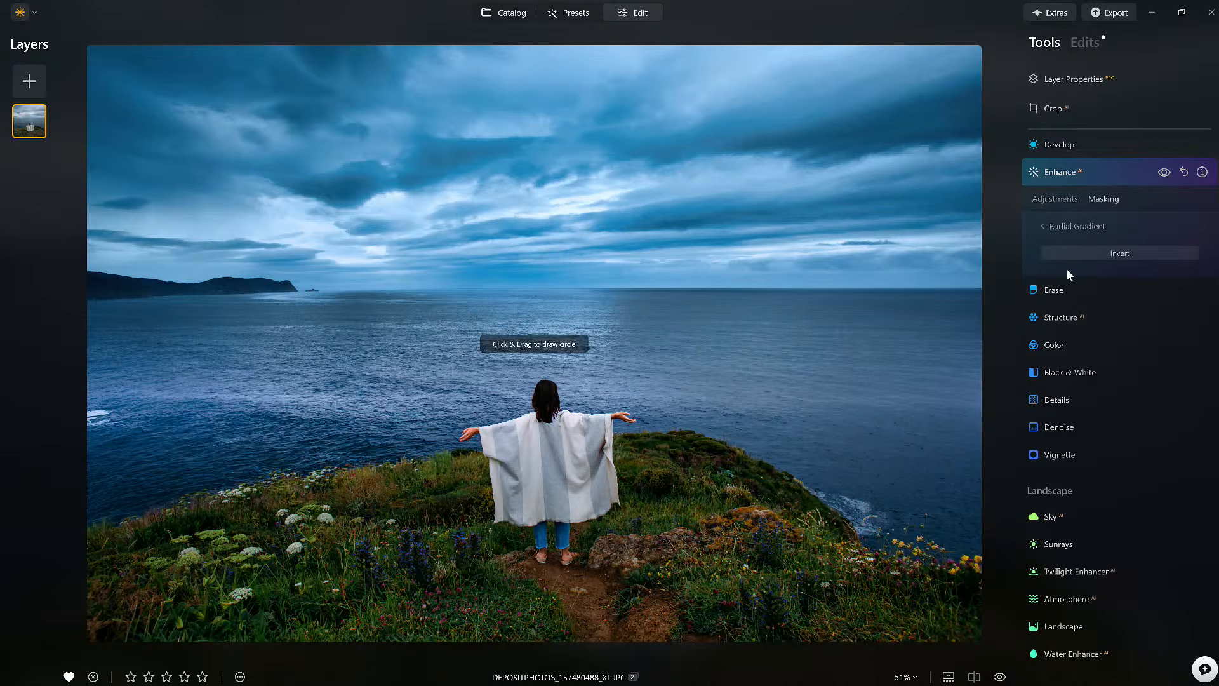
mouse_move(543, 465)
left_mouse_down()
mouse_move(600, 490)
mouse_move(545, 475)
left_mouse_up()
left_click(1080, 227)
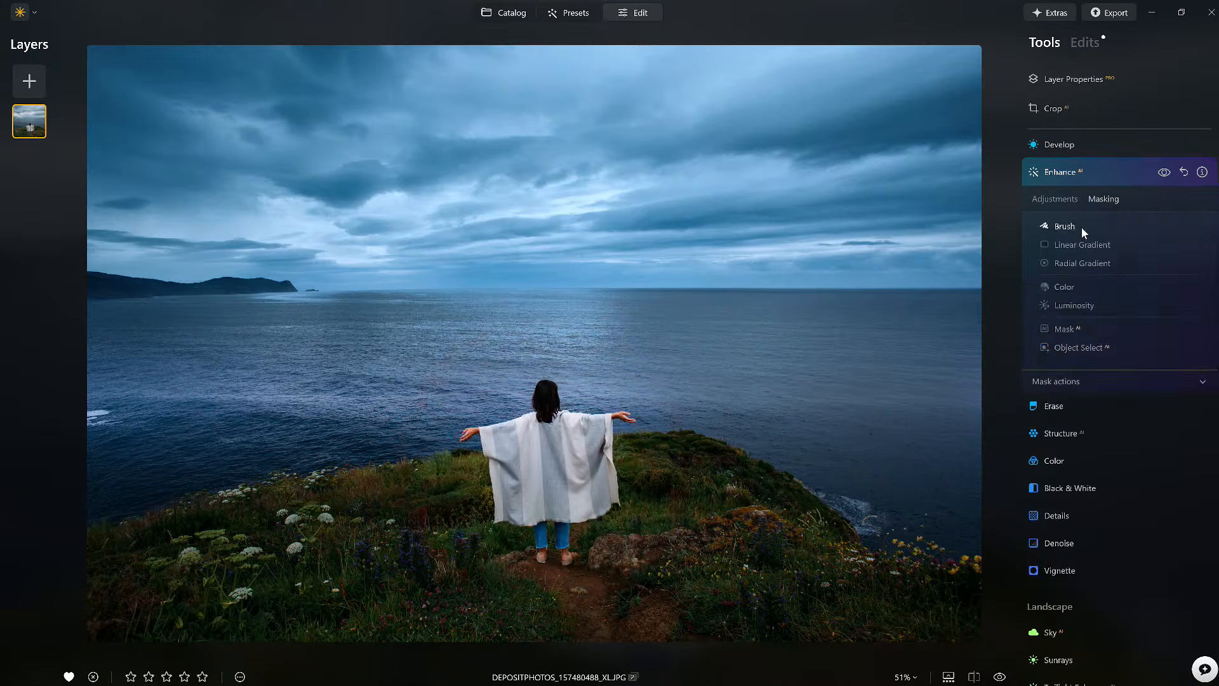
left_click(1165, 171)
left_click(1164, 171)
left_click(1124, 172)
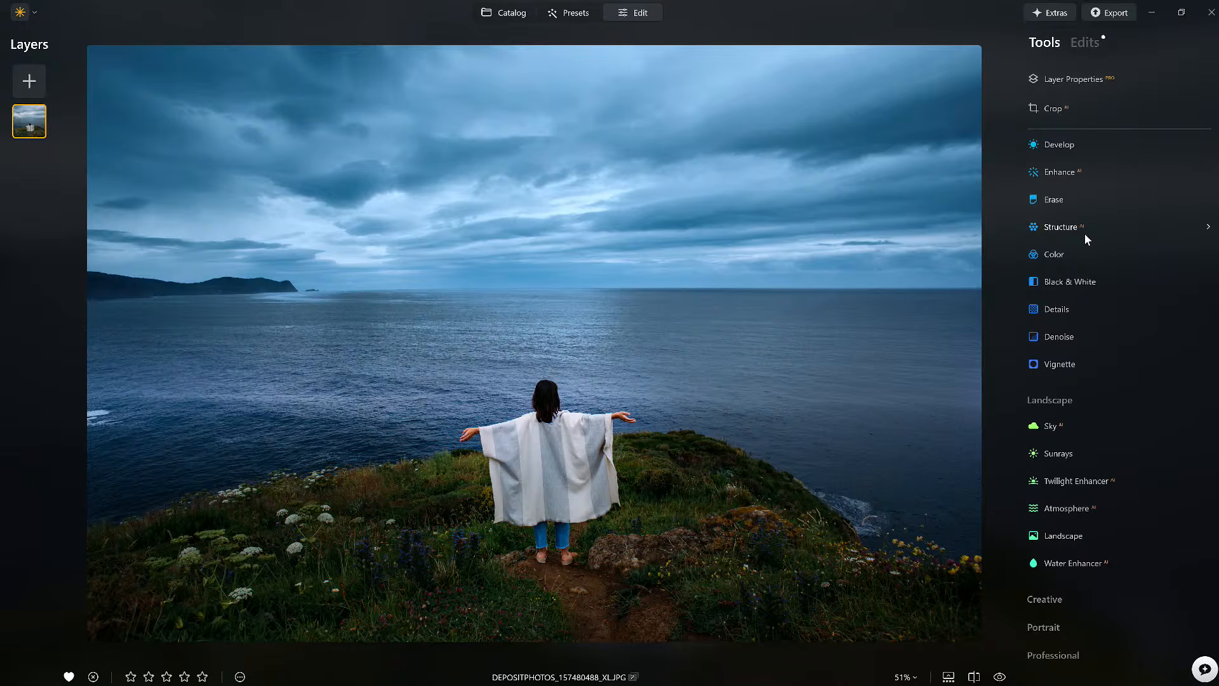
Step: Apply Structure with an Amount slightly below 22, and compare the edited photo with the original
left_click(1068, 228)
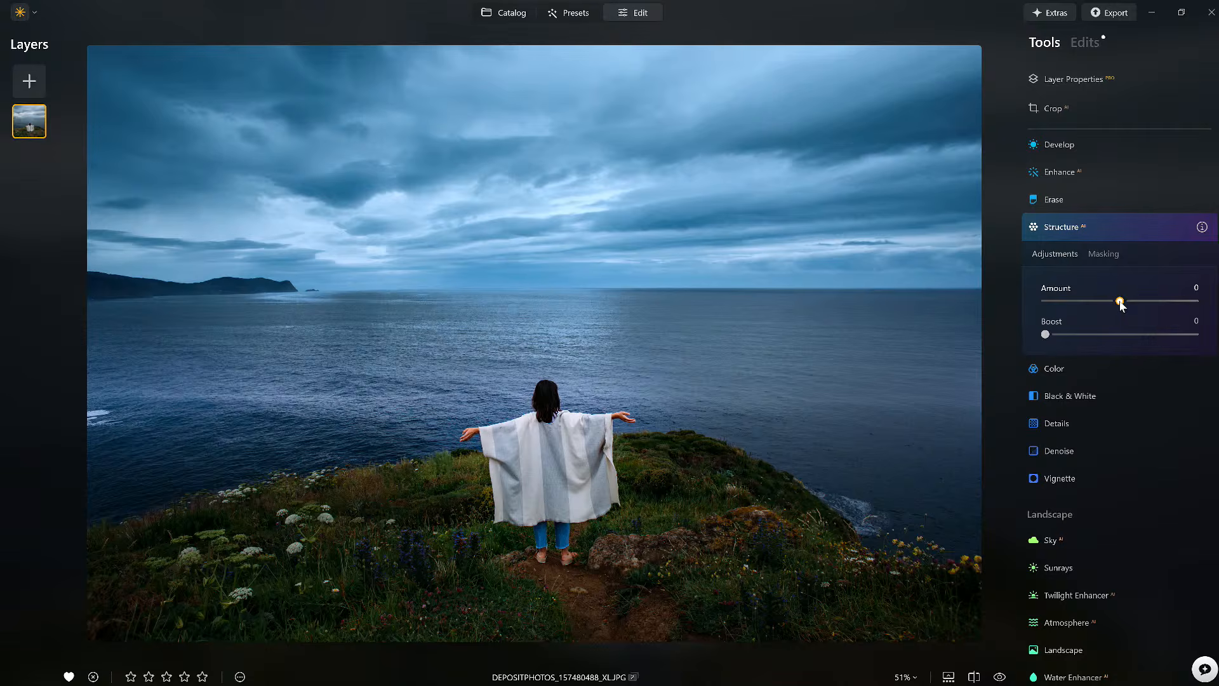
mouse_move(1121, 301)
left_mouse_down()
mouse_move(1195, 301)
mouse_move(1137, 308)
left_mouse_up()
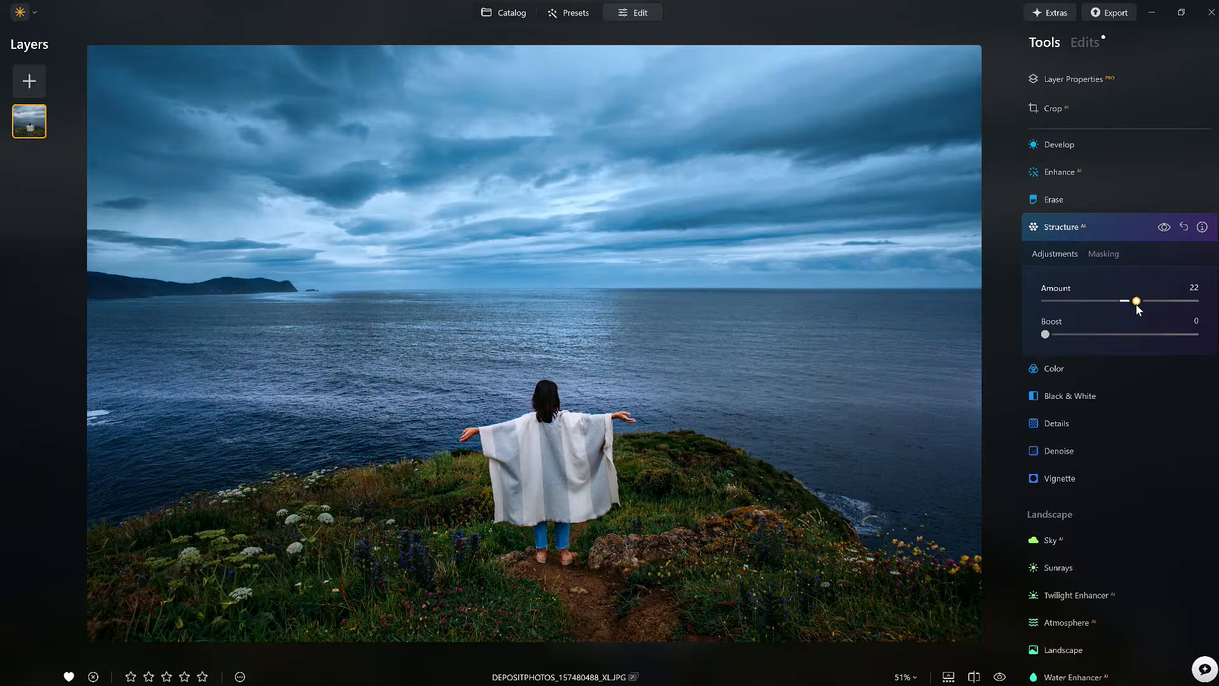
left_click(1163, 228)
left_click(1164, 228)
left_click(1164, 227)
left_click(1164, 227)
left_click_drag(1136, 305, 1133, 303)
left_click(1109, 231)
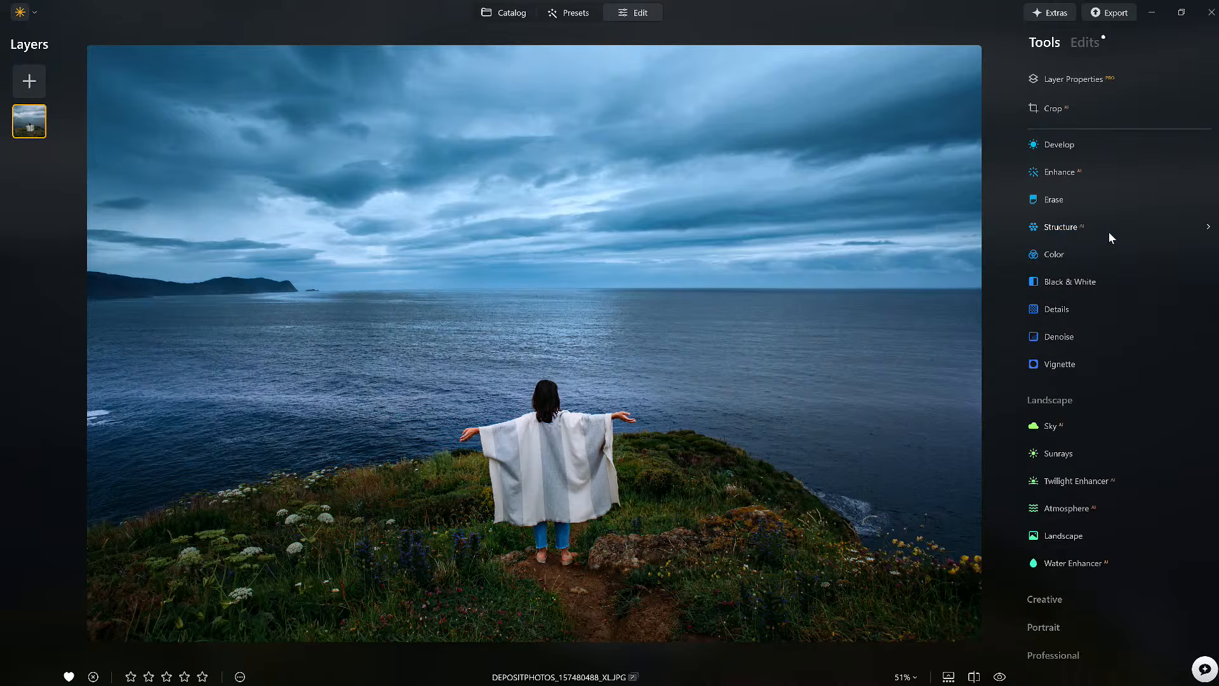
left_click(999, 677)
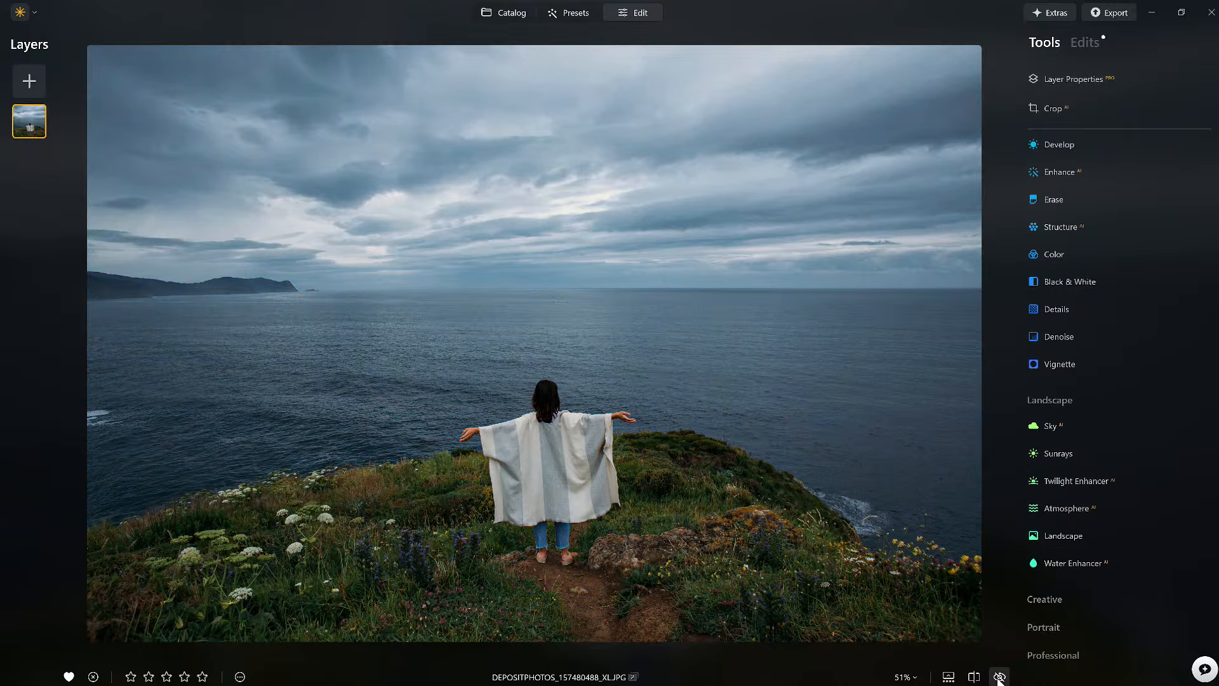
left_click(1000, 677)
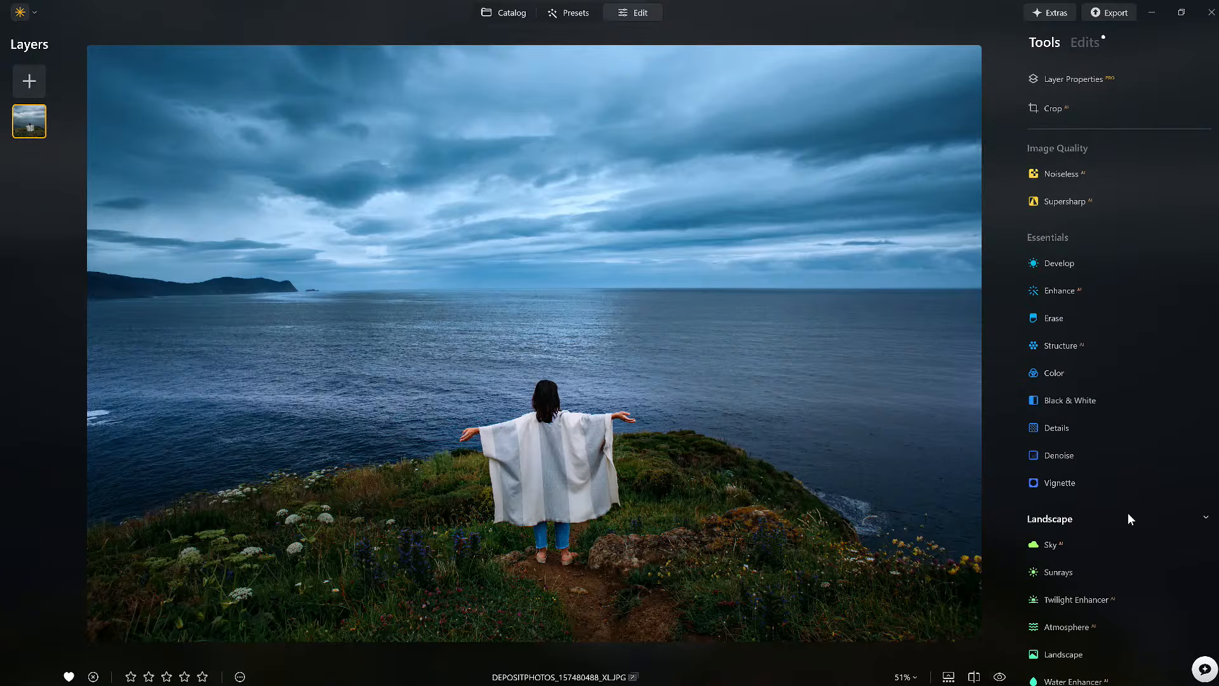
Step: Set Saturation to -23 and Vibrance to 13 in the Color tool, and check the effect
left_click(1092, 374)
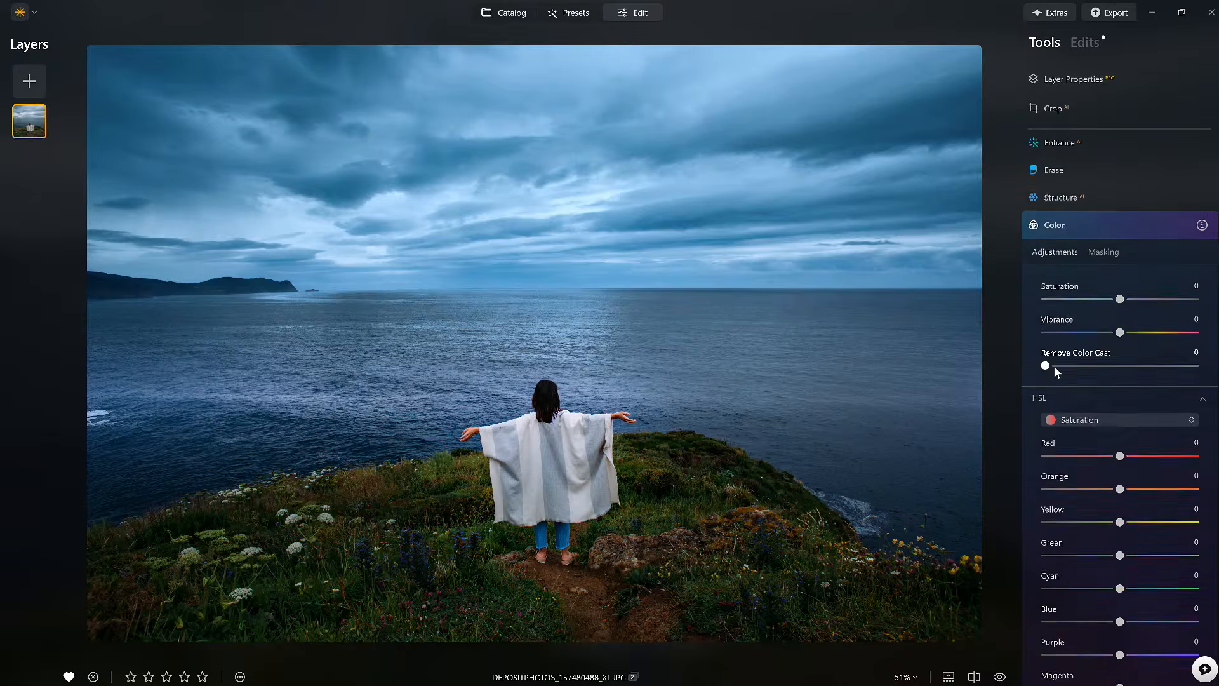
left_click_drag(1119, 247, 1131, 279)
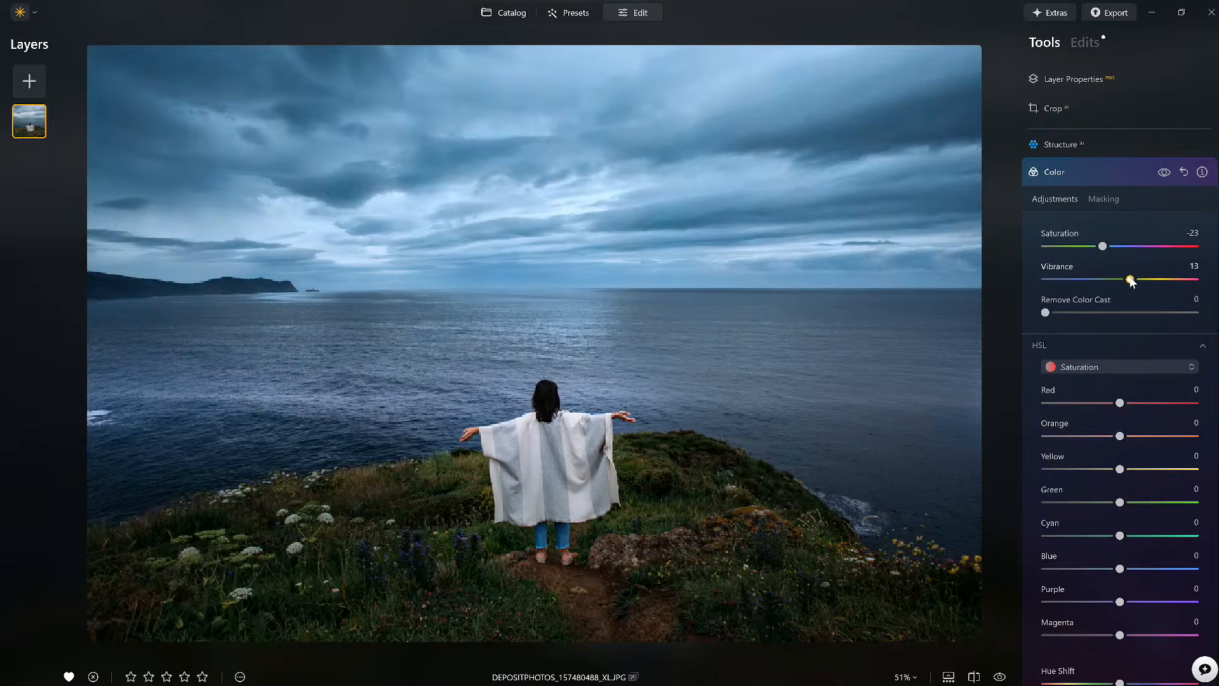
left_click(1167, 172)
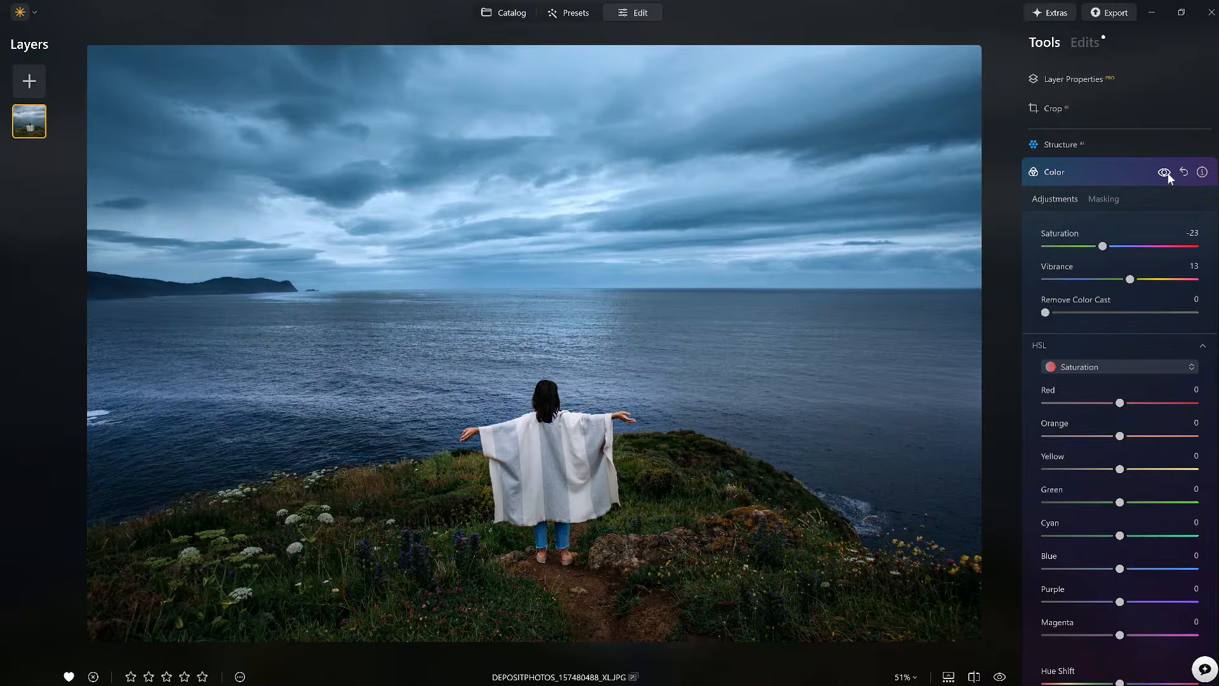
Step: Mute the blues in HSL by setting Blue saturation to -15 and Blue luminance to -17, and compare with the original
left_click(1099, 366)
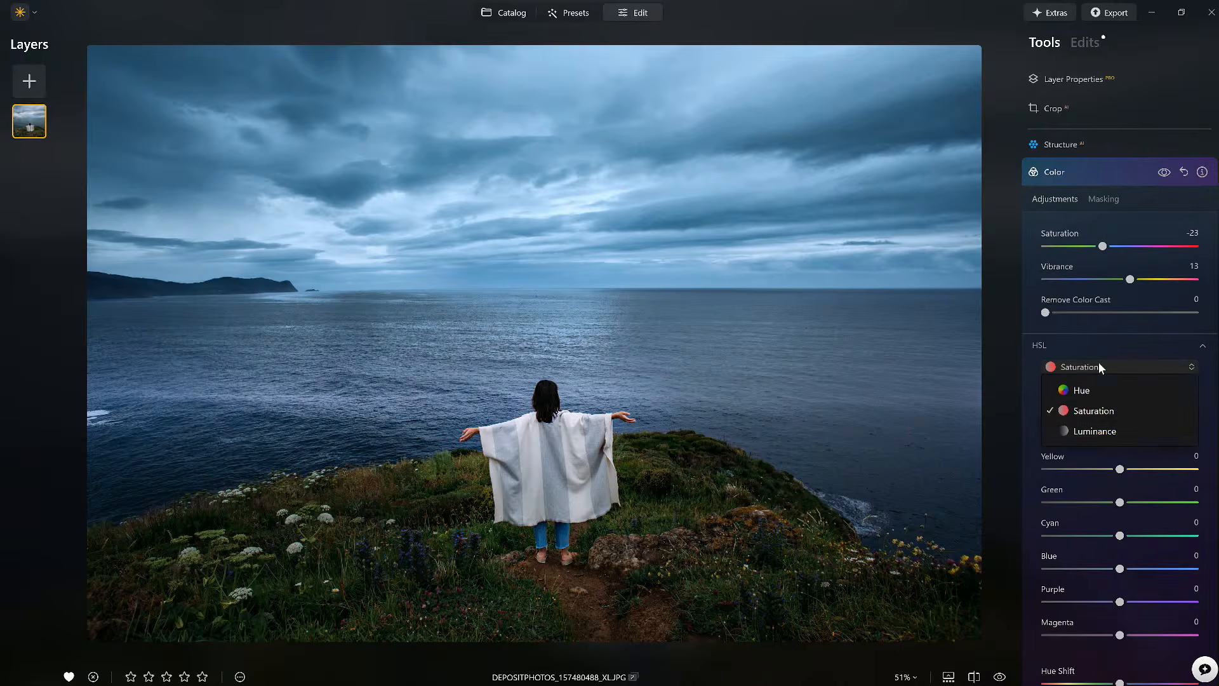
left_click(1083, 412)
mouse_move(1119, 569)
left_mouse_down()
mouse_move(1054, 572)
mouse_move(1197, 576)
mouse_move(962, 567)
mouse_move(1134, 571)
mouse_move(1067, 569)
mouse_move(1108, 571)
left_mouse_up()
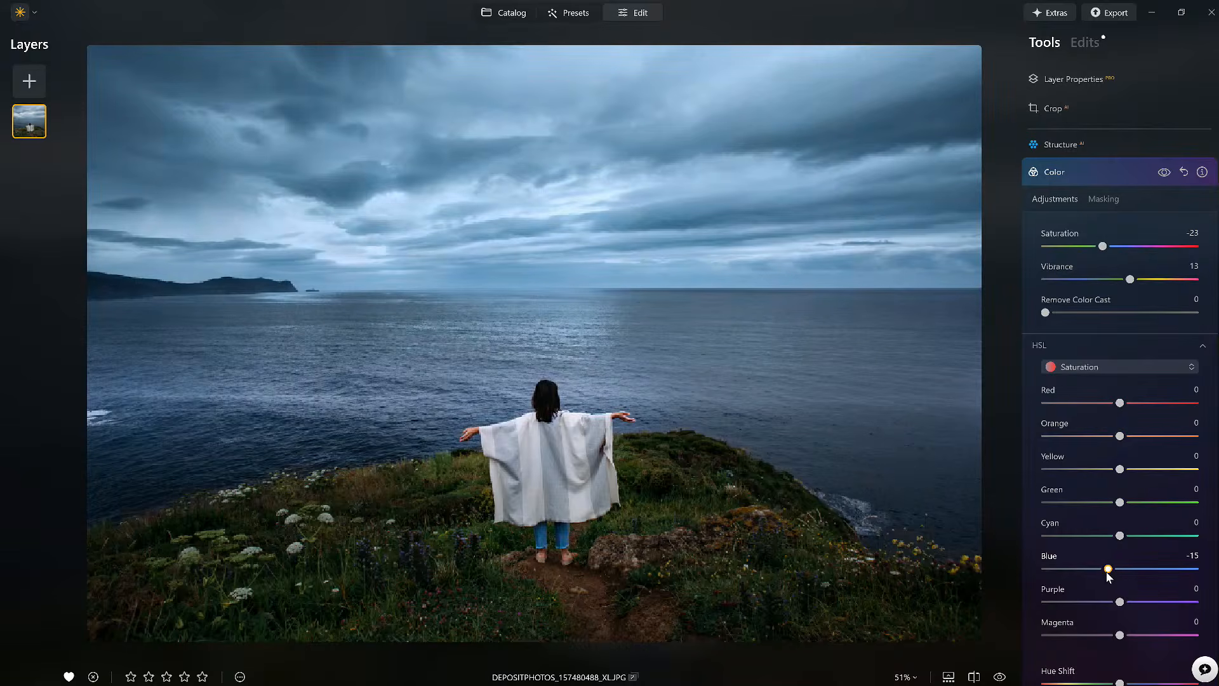
left_click(1105, 368)
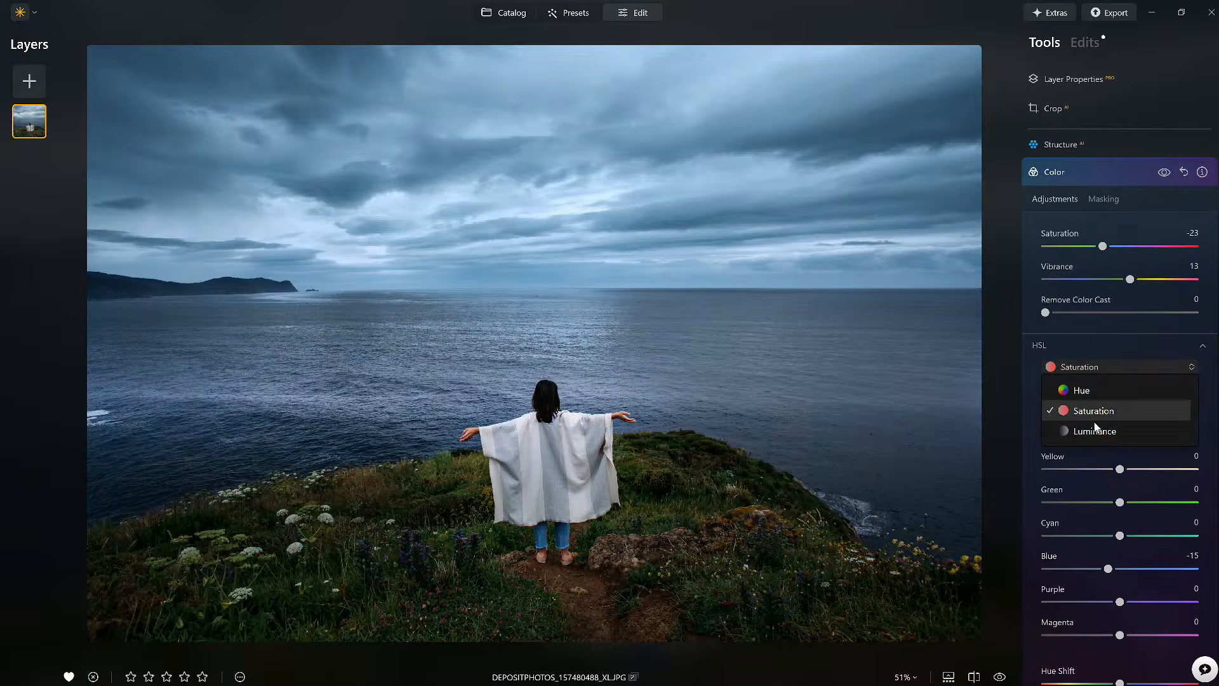
left_click(1085, 430)
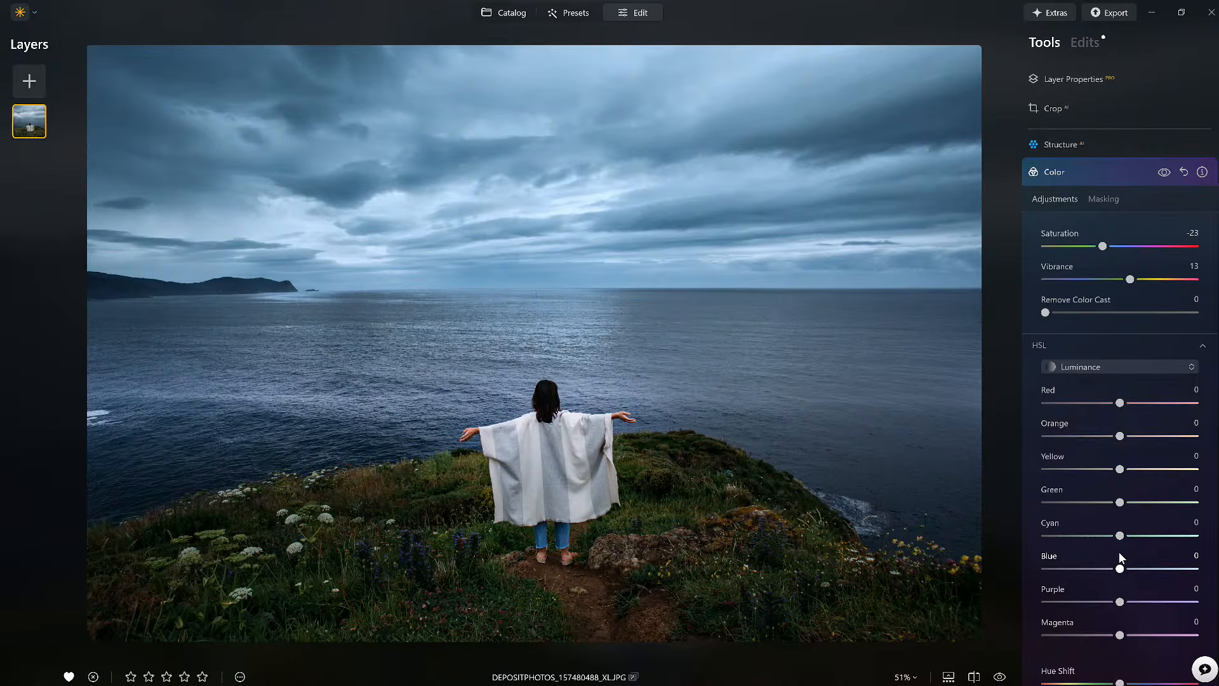
mouse_move(1120, 570)
left_mouse_down()
mouse_move(1188, 569)
mouse_move(1020, 567)
mouse_move(1108, 572)
left_mouse_up()
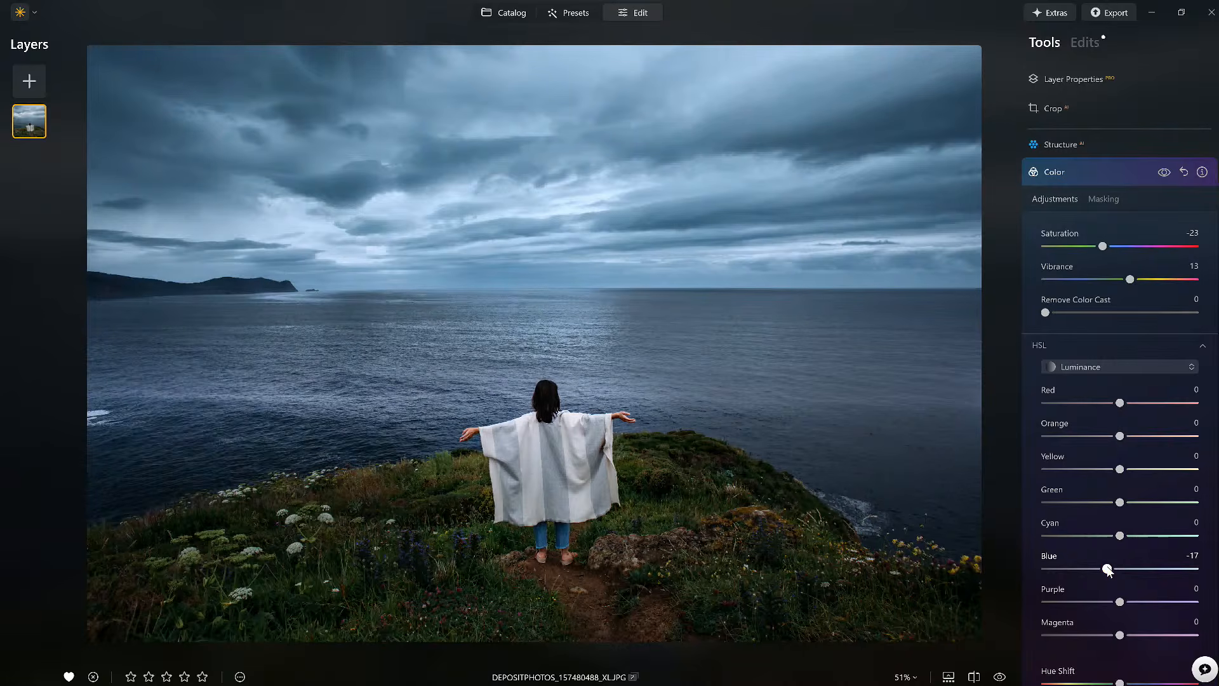
left_click(1099, 170)
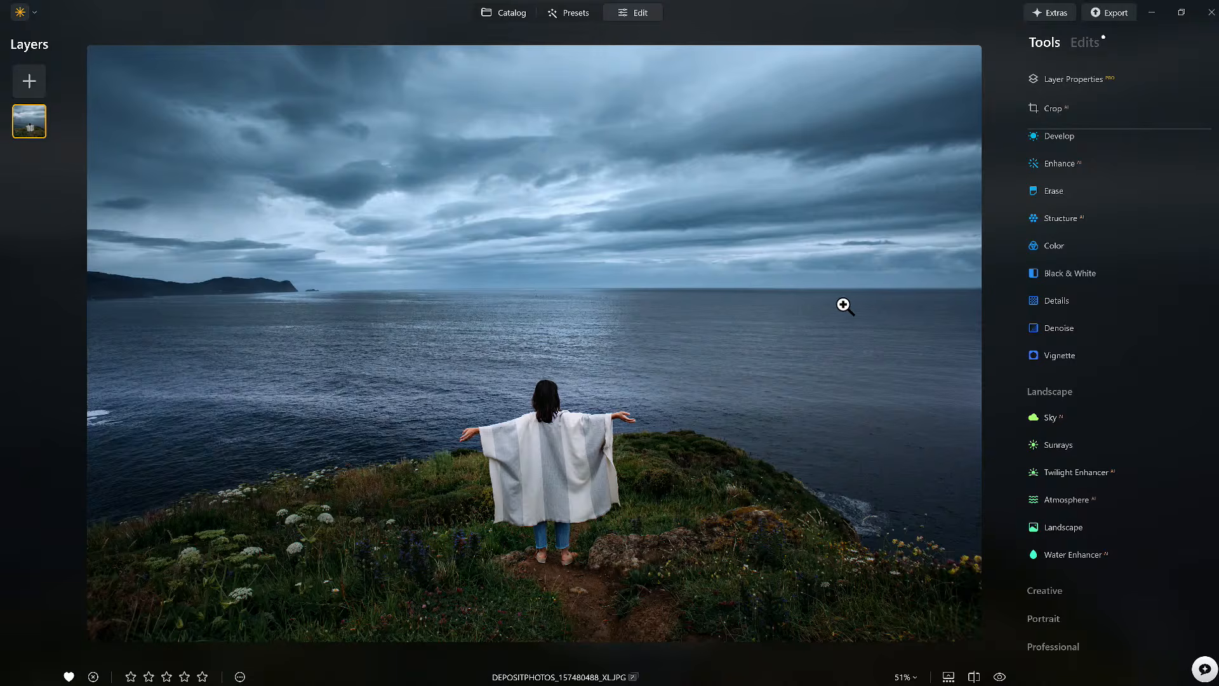
left_click(999, 677)
Step: Reopen the applied Develop edit to set Highlights to -31, and compare the photo with its original
left_click(1086, 41)
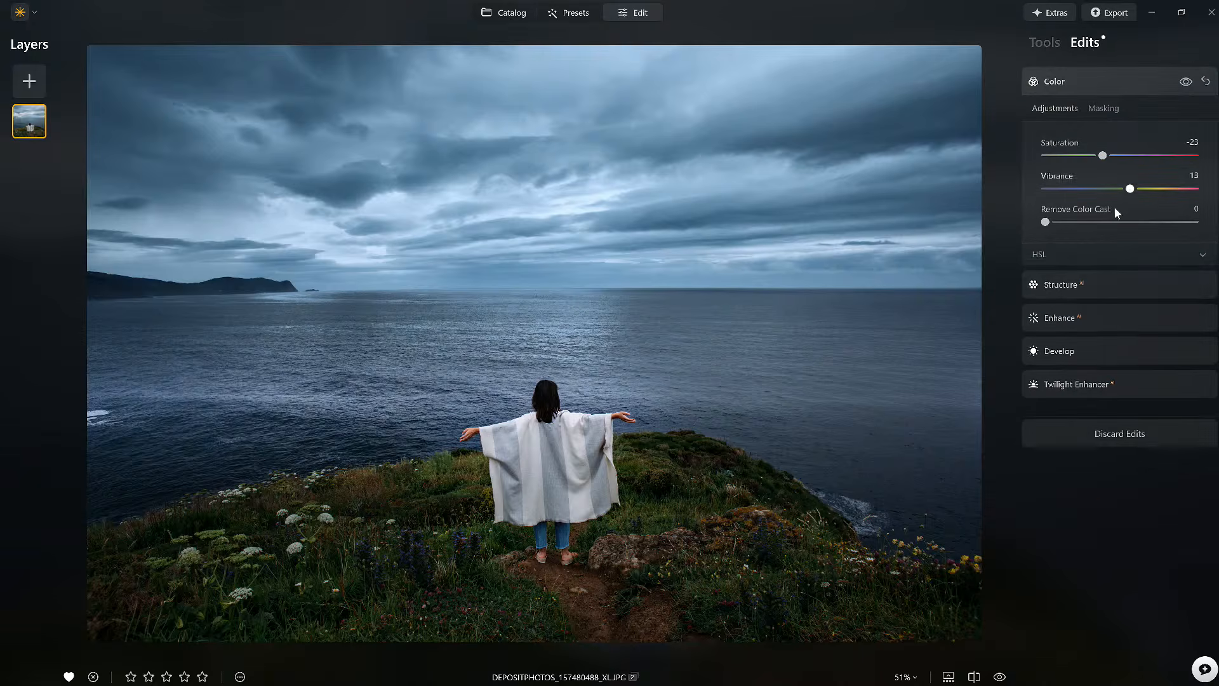
left_click(1093, 351)
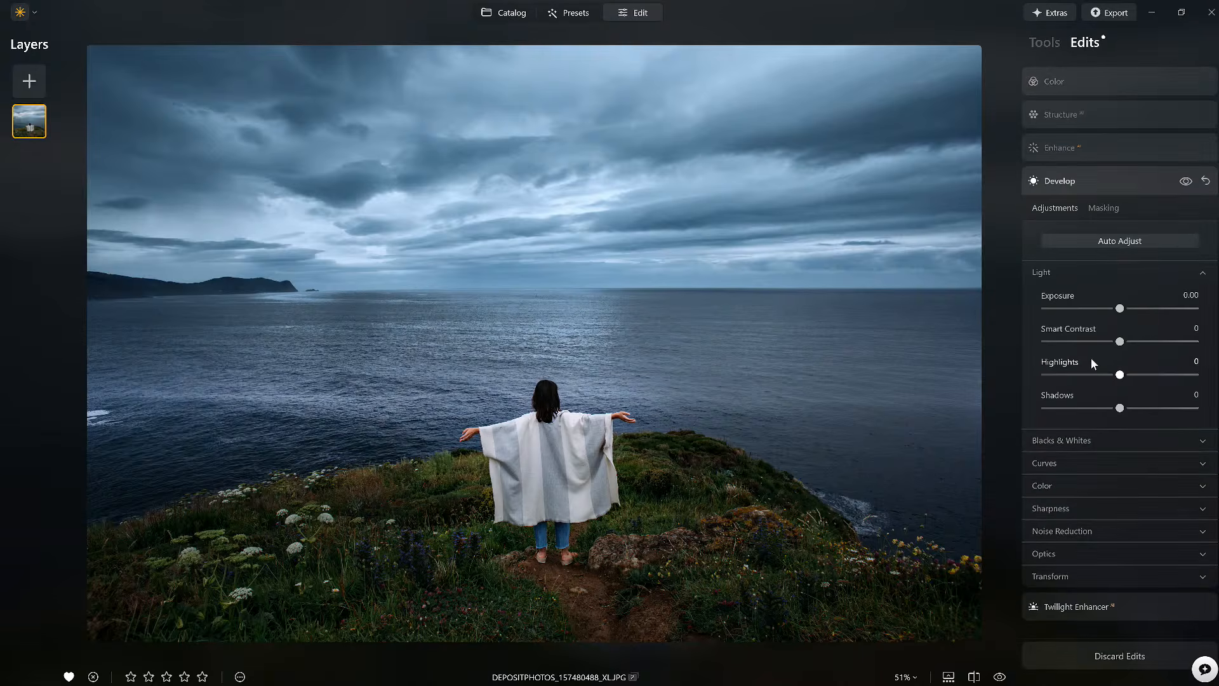
mouse_move(1119, 375)
left_mouse_down()
mouse_move(1058, 376)
mouse_move(1206, 382)
mouse_move(984, 378)
mouse_move(1102, 383)
left_mouse_up()
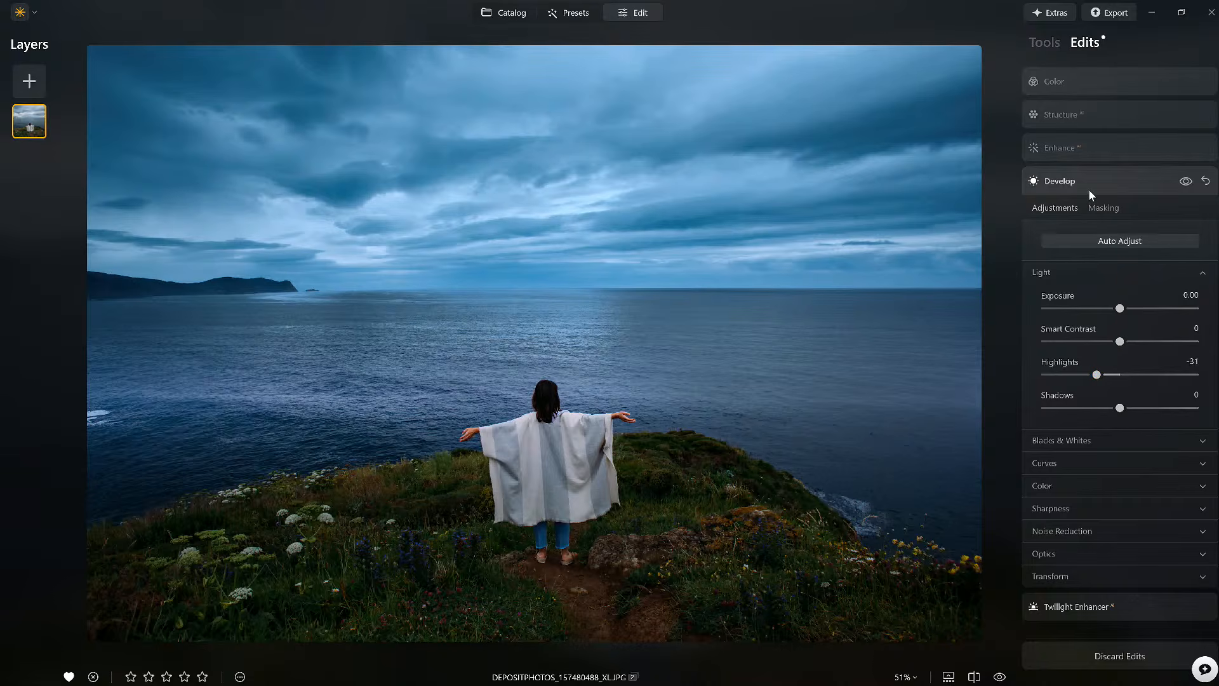
left_click(1105, 77)
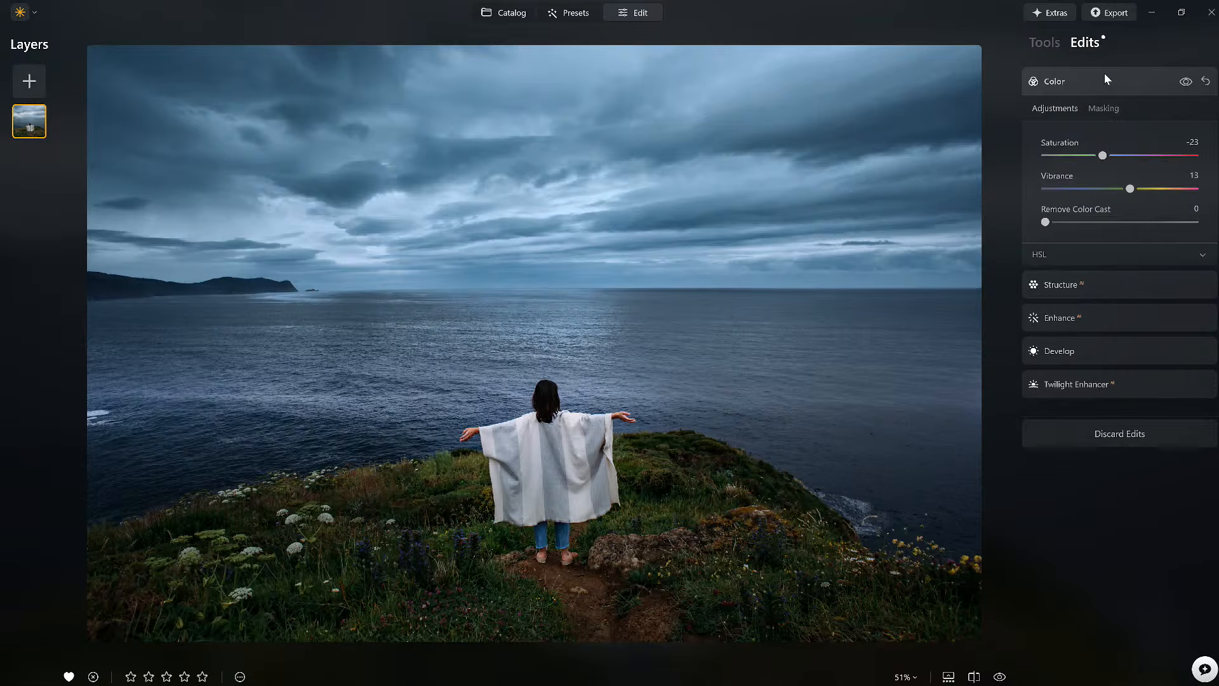
left_click(1056, 45)
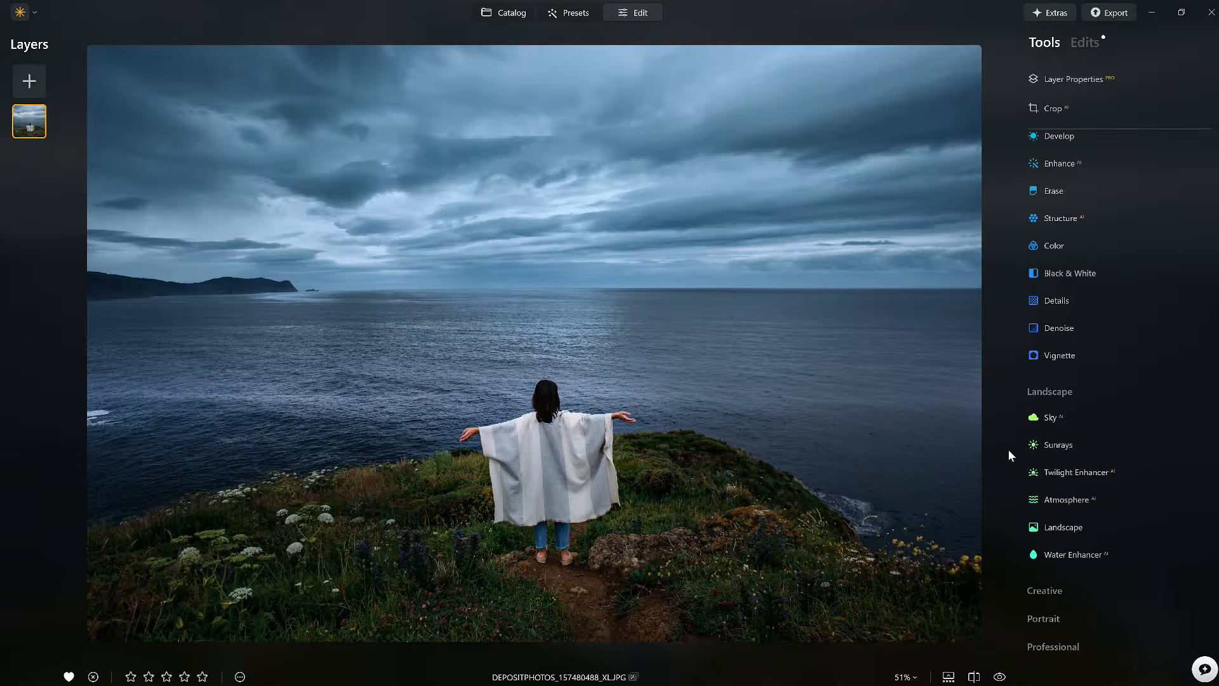
left_click(1001, 677)
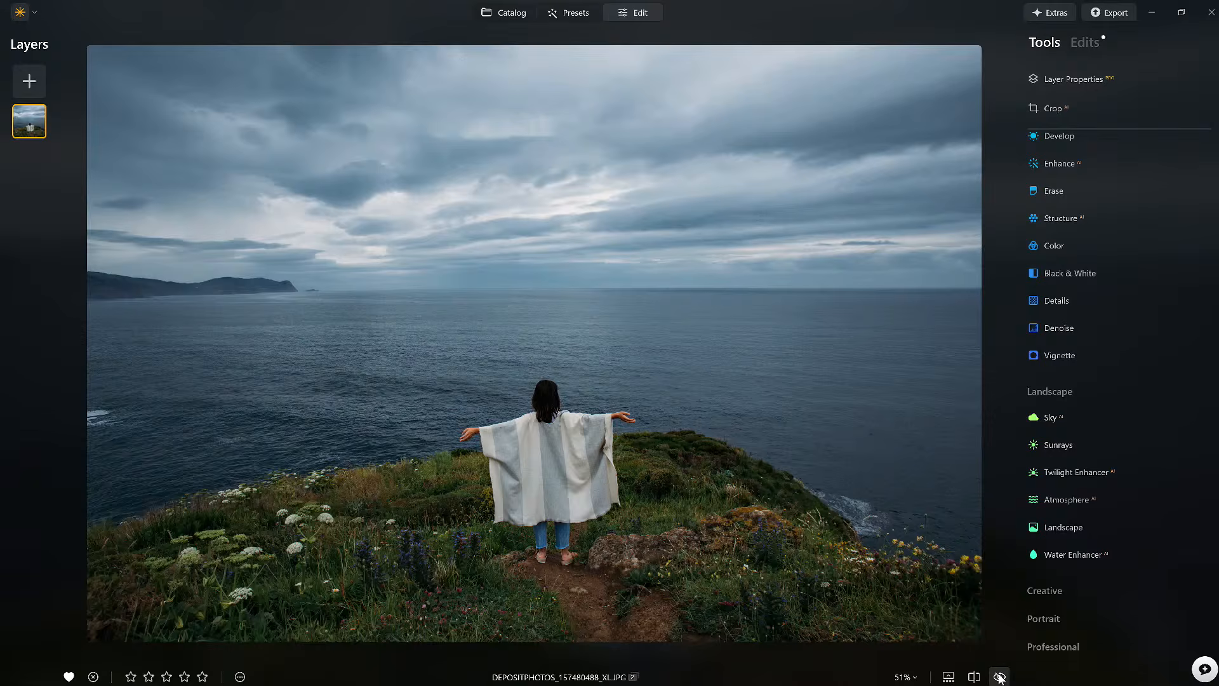
left_click(1000, 677)
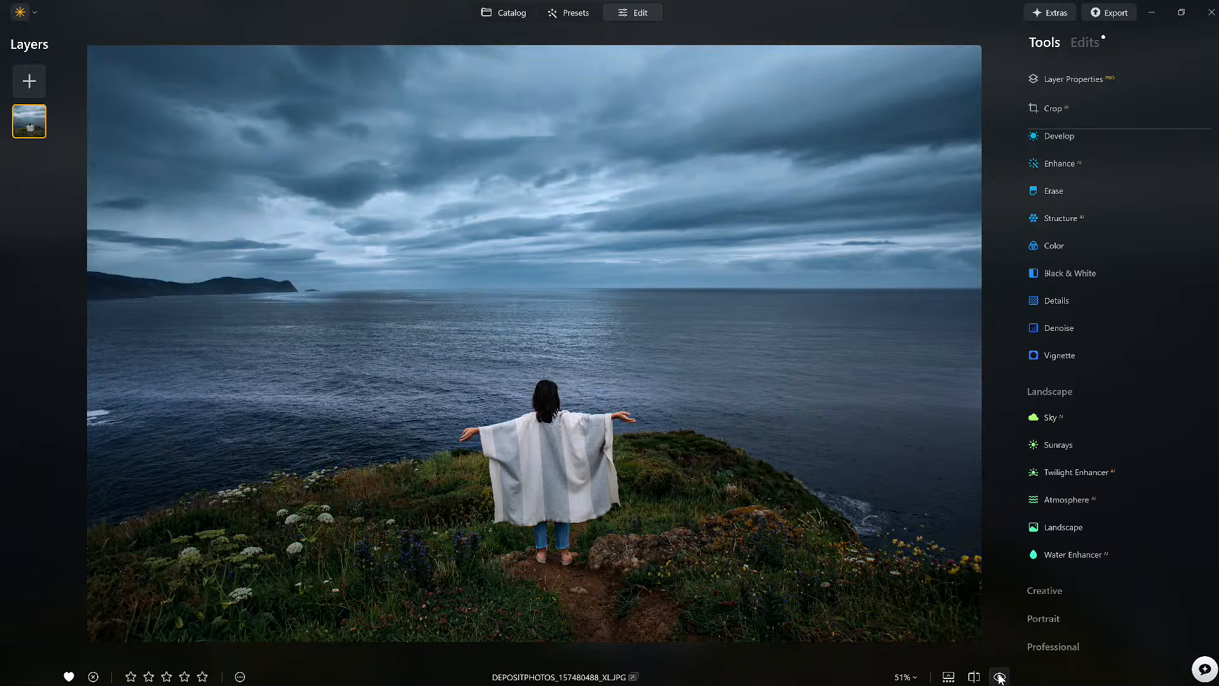
Step: Start another Enhance adjustment and set Accent to 45
left_click(1058, 163)
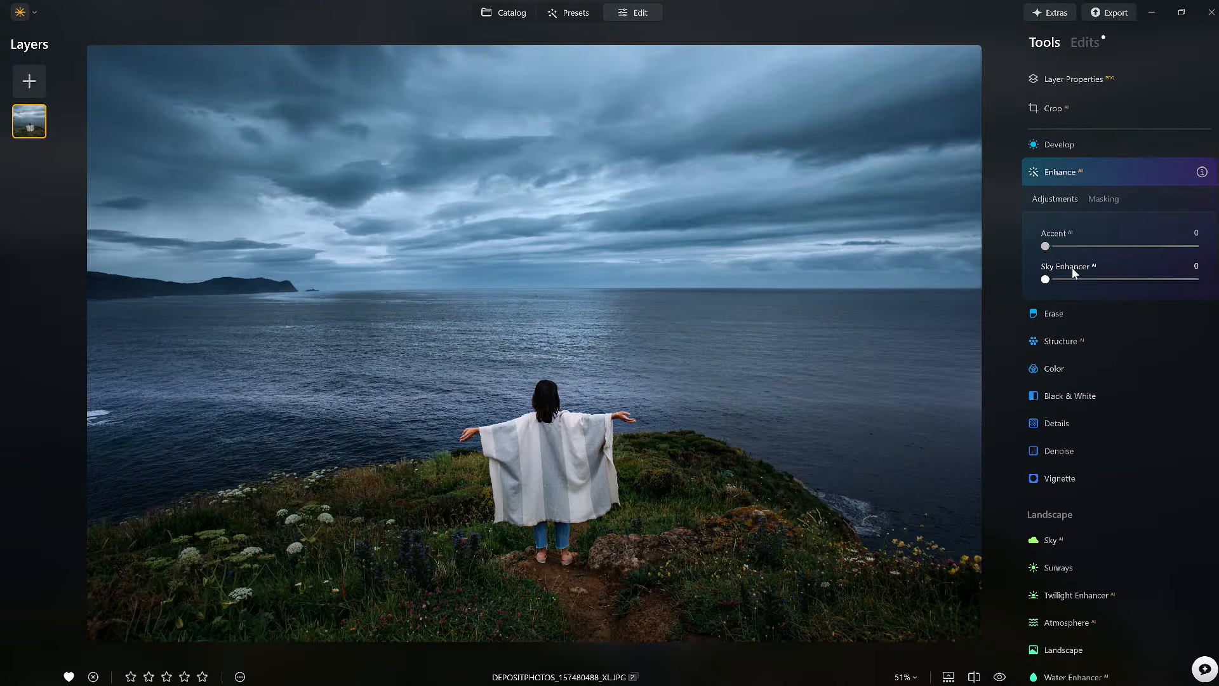
left_click_drag(1045, 248, 1093, 249)
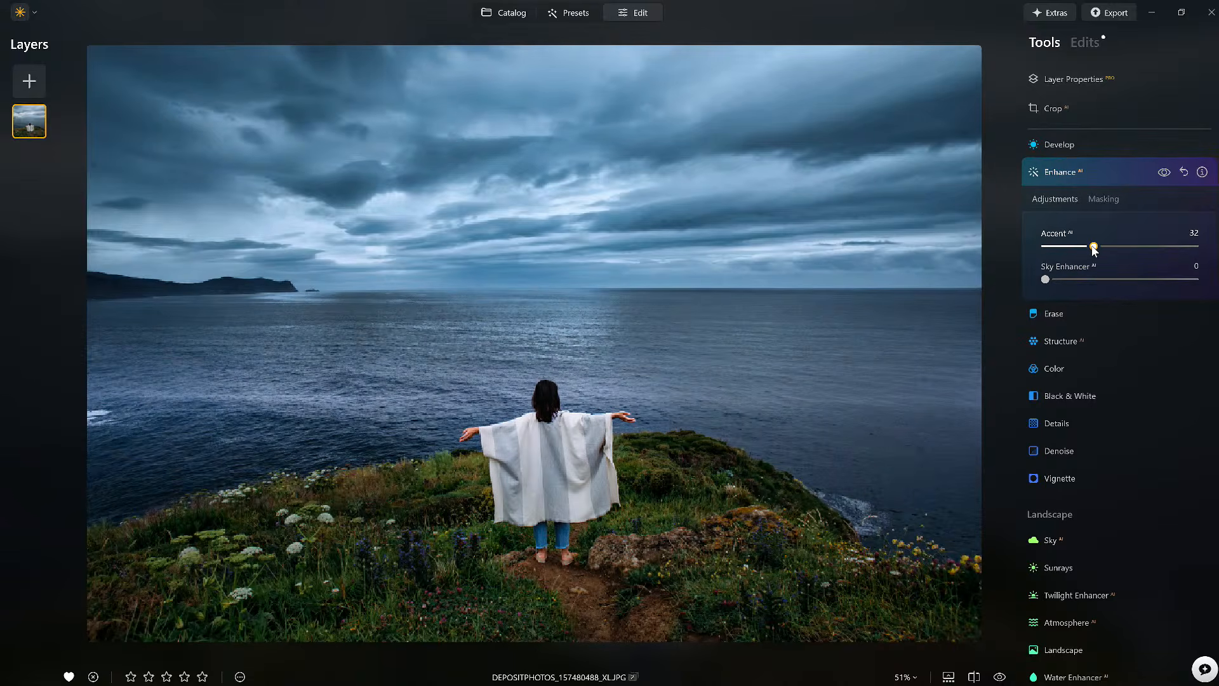
mouse_move(1106, 247)
left_mouse_down()
mouse_move(1070, 246)
mouse_move(1113, 248)
left_mouse_up()
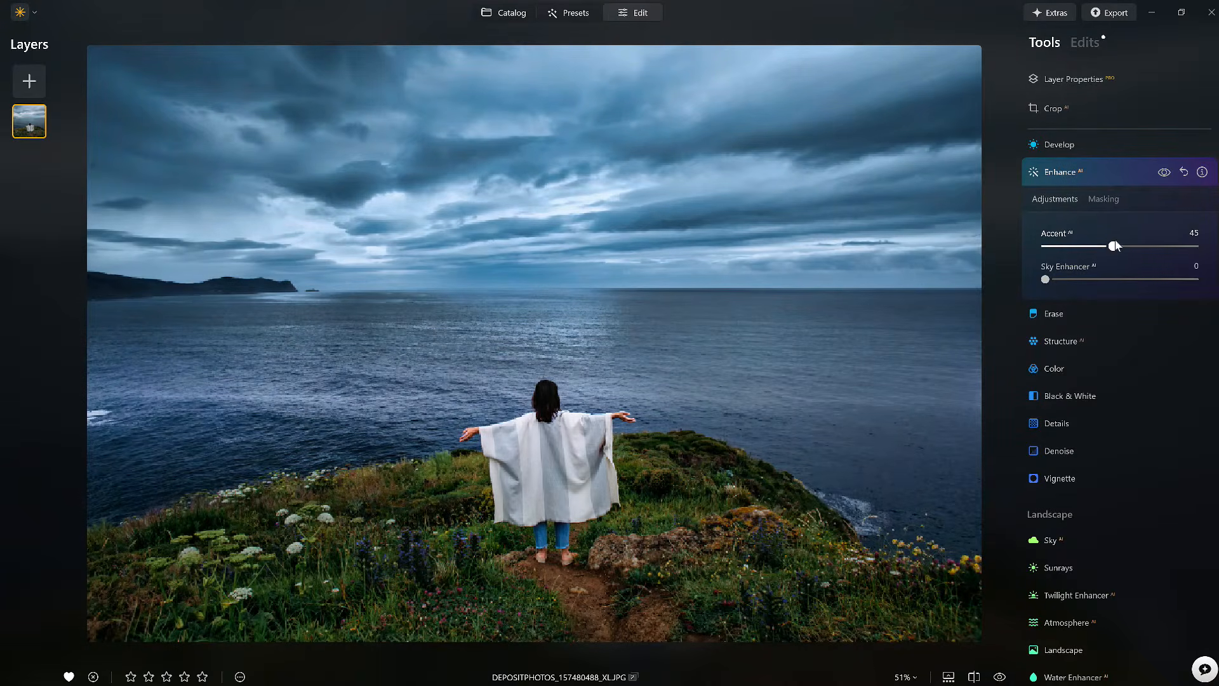
Step: Brush a mask at Strength 63 over the grassy foreground to limit Enhance there, check its effect, and apply it
left_click(1107, 199)
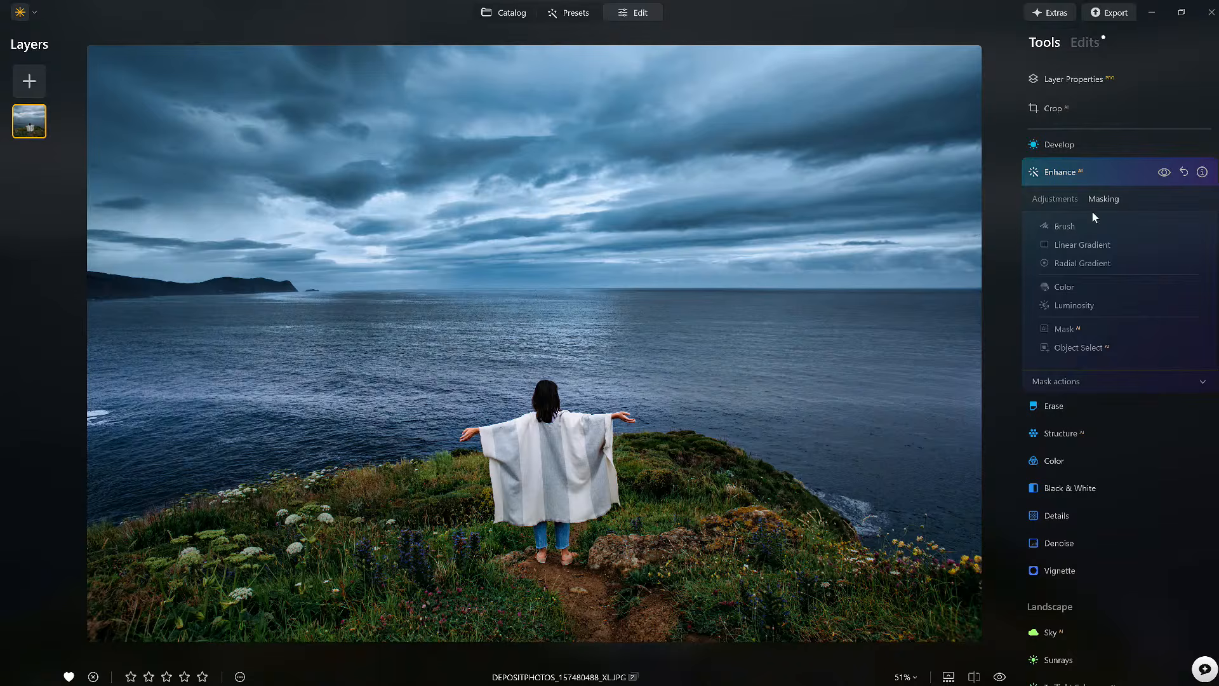
left_click(1066, 228)
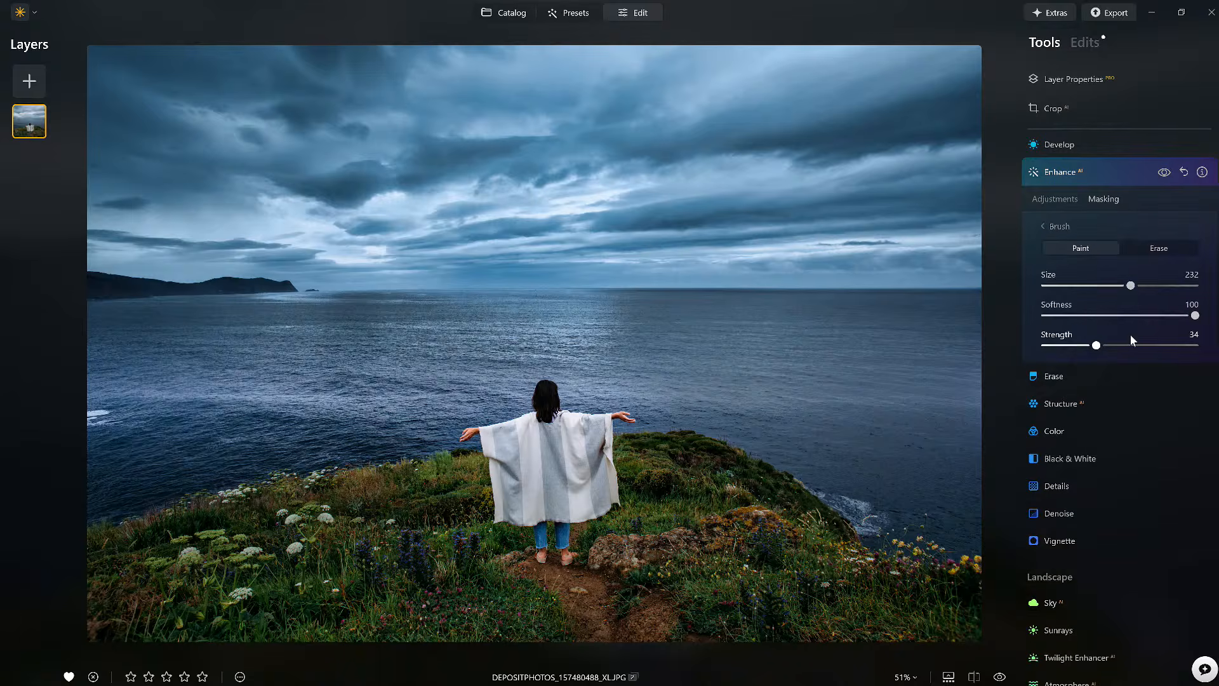
mouse_move(803, 463)
left_mouse_down()
mouse_move(717, 502)
mouse_move(678, 490)
mouse_move(736, 553)
mouse_move(893, 623)
mouse_move(895, 639)
mouse_move(422, 509)
mouse_move(362, 539)
mouse_move(223, 564)
mouse_move(119, 603)
mouse_move(191, 604)
left_mouse_up()
left_click_drag(347, 601, 661, 627)
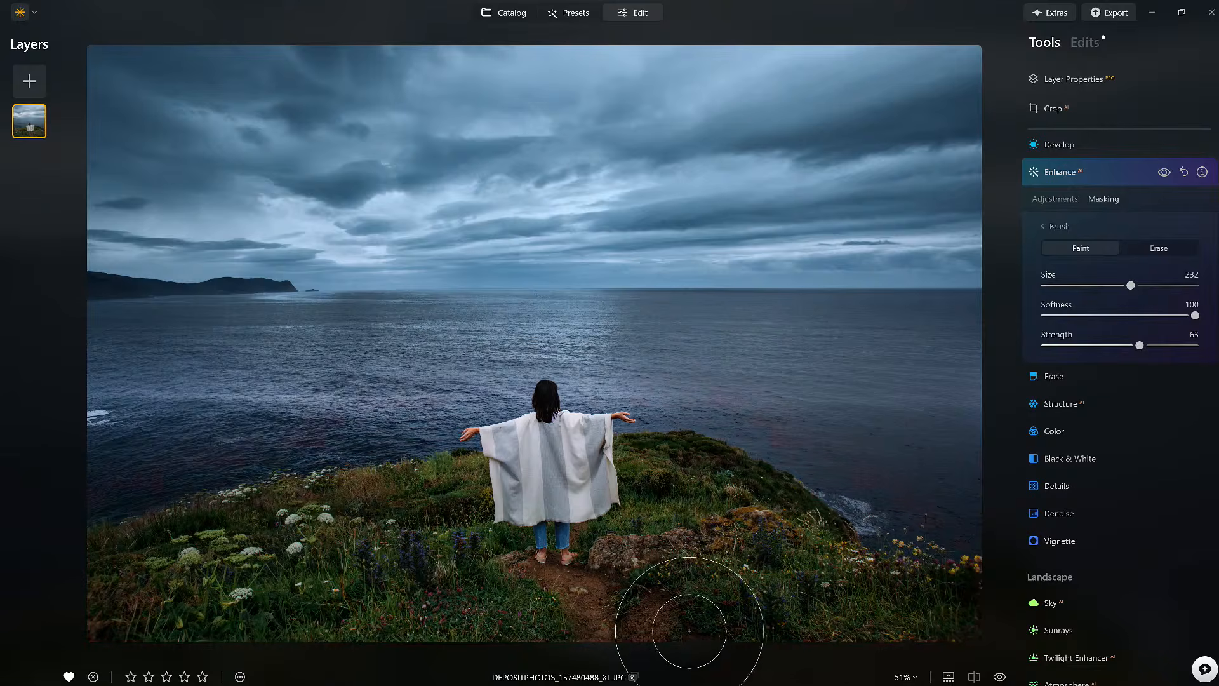
left_click(1163, 172)
left_click(1163, 172)
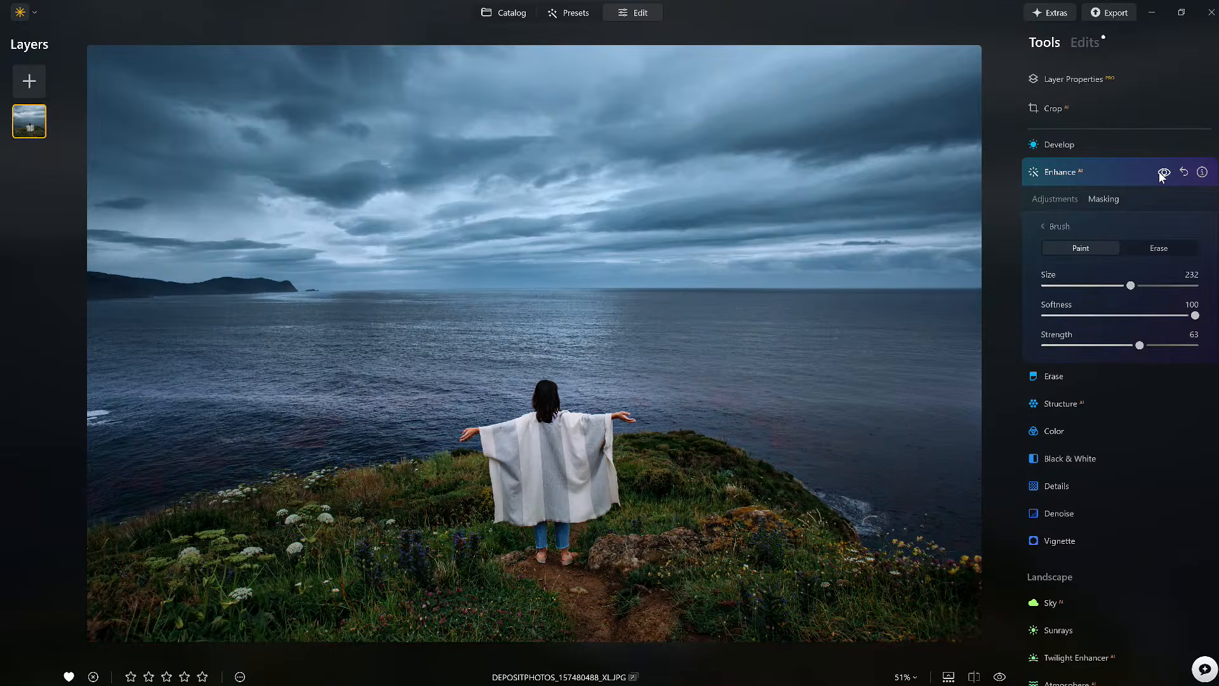
left_click(1163, 172)
left_click(1163, 172)
left_click(1138, 173)
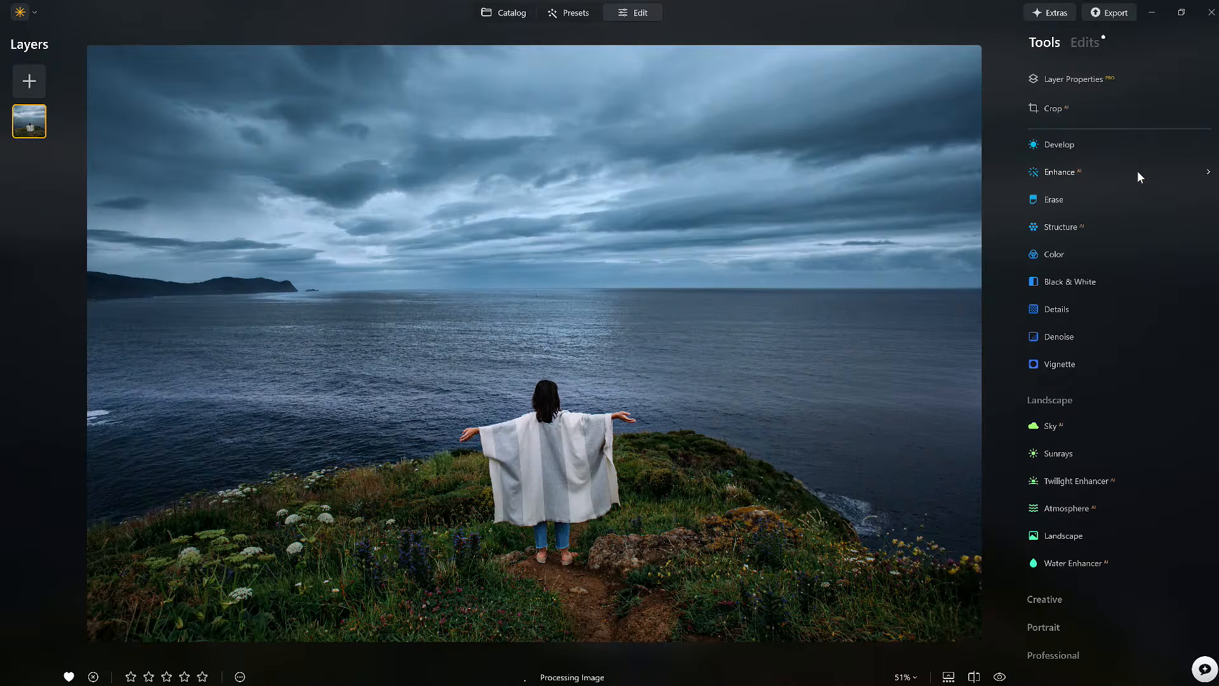
Step: Compare the photo before and after editing in a split view, moving the divider slightly across the woman
left_click(974, 678)
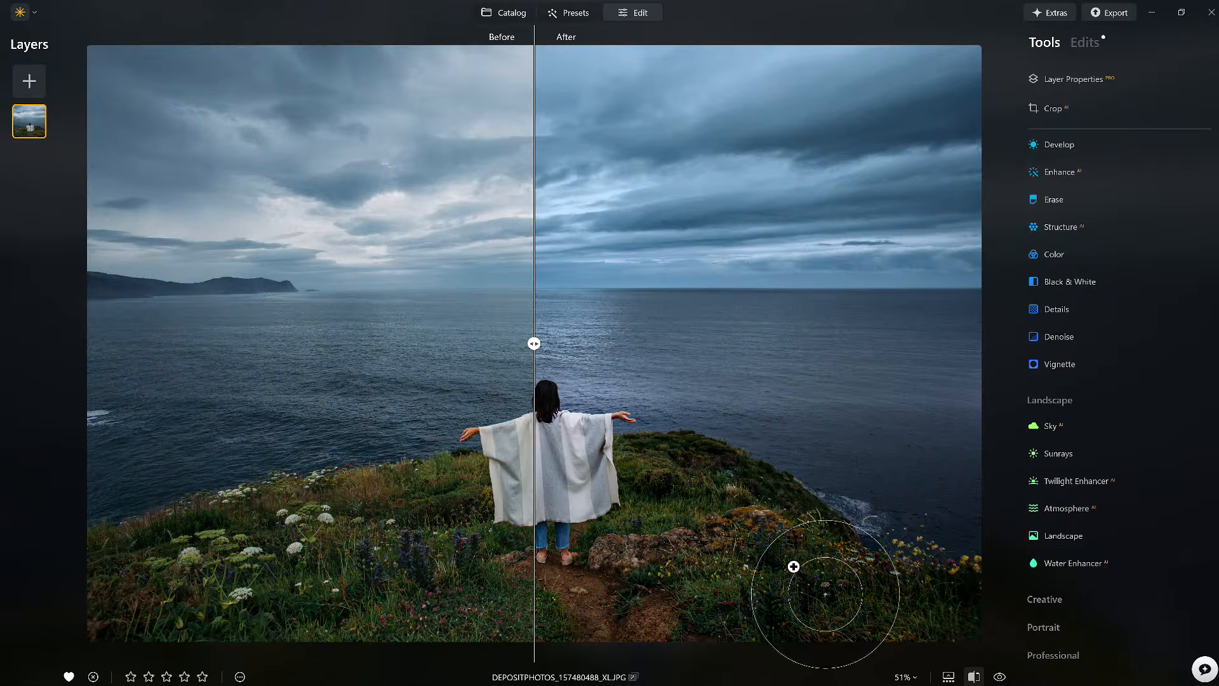
left_click_drag(538, 343, 510, 322)
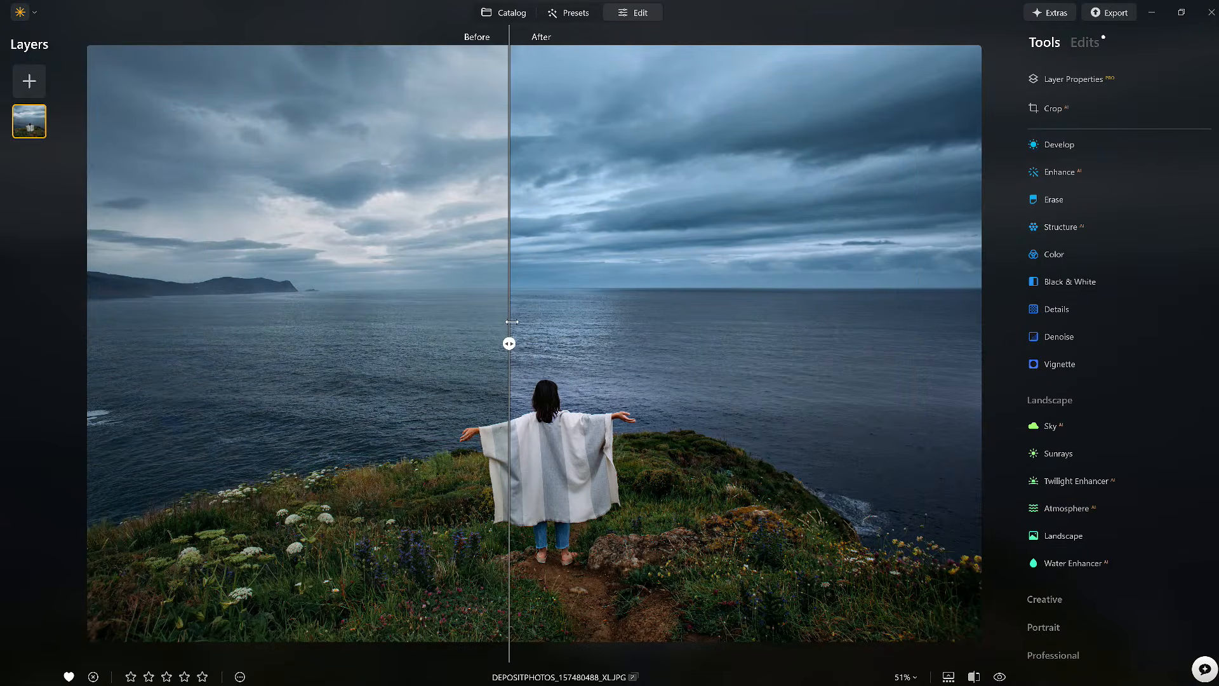
left_click(974, 678)
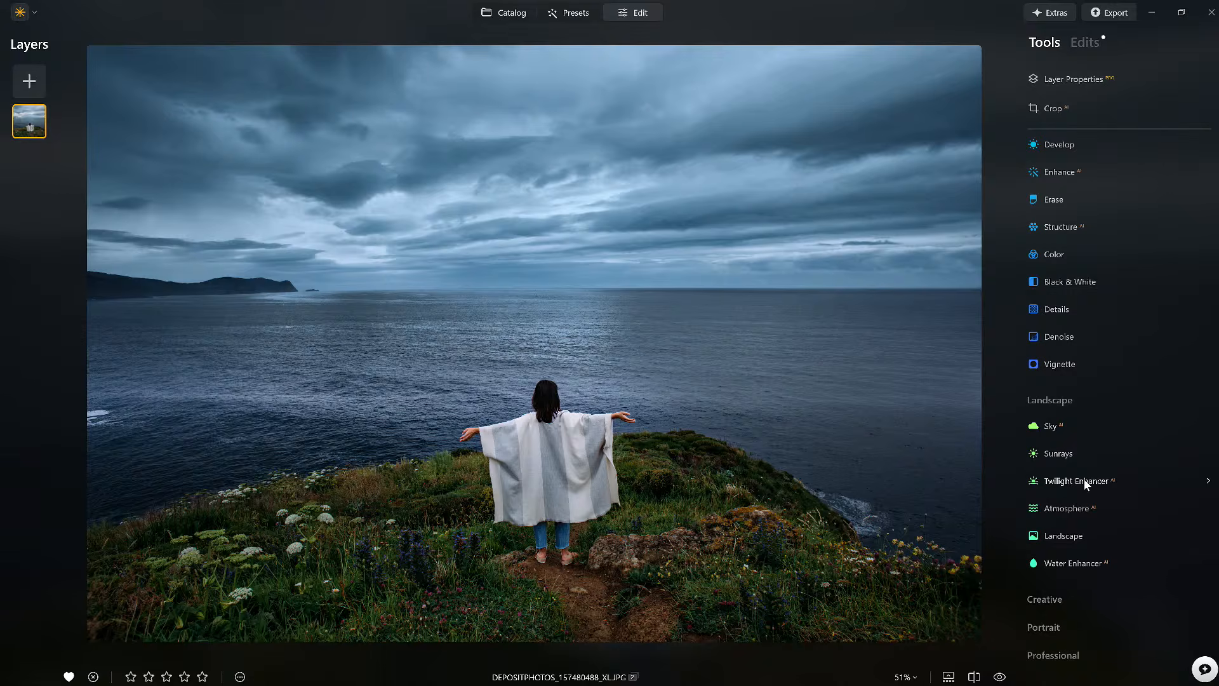
Step: Reopen the applied Twilight Enhancer edit to access its adjustments
left_click(1087, 40)
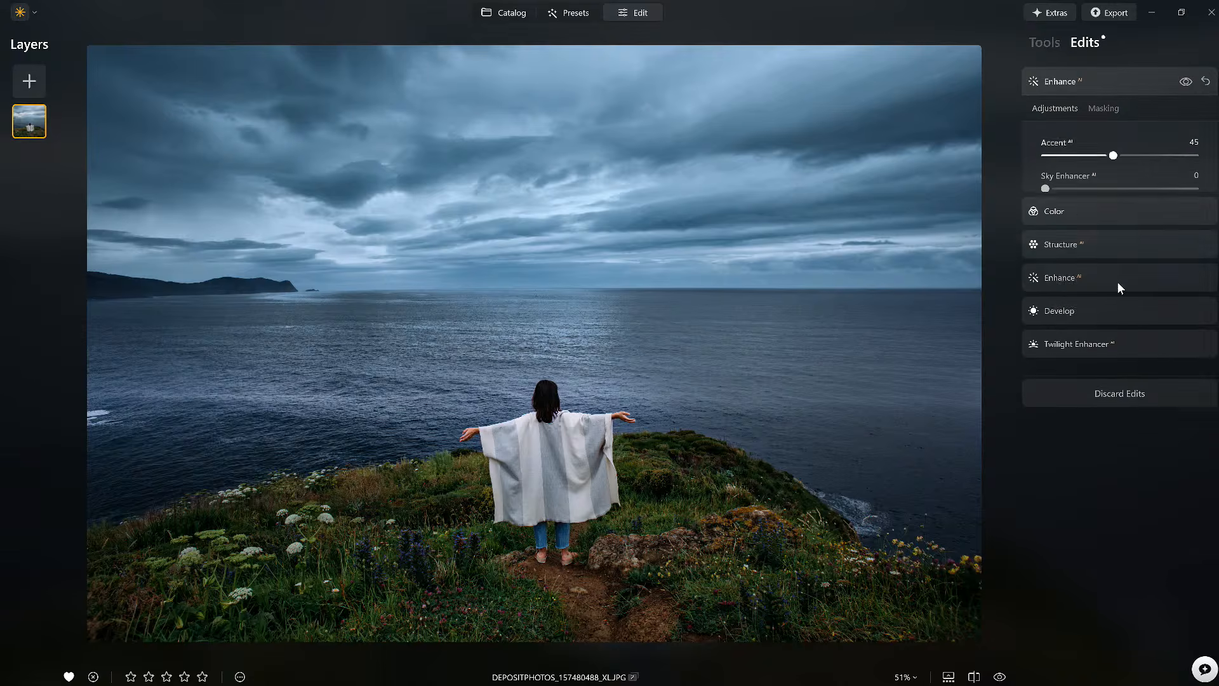
left_click(1103, 359)
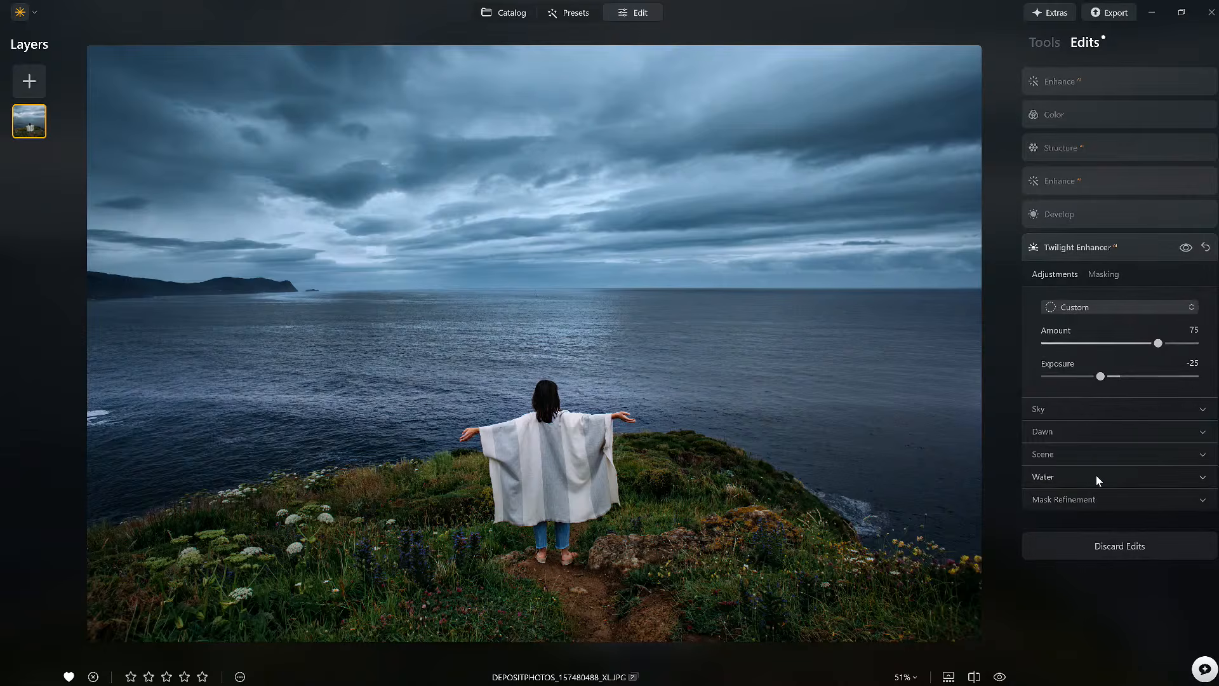